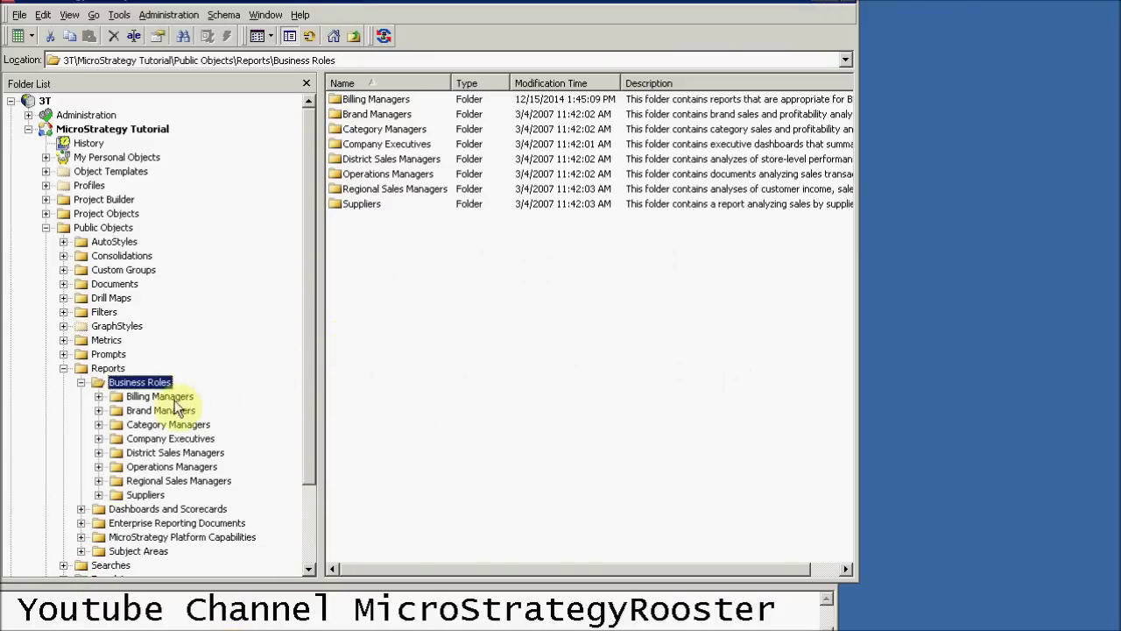
# Open the Billing Managers folder and select the Invoice Statement(s) by Selected Customers document.
pyautogui.click(163, 396)
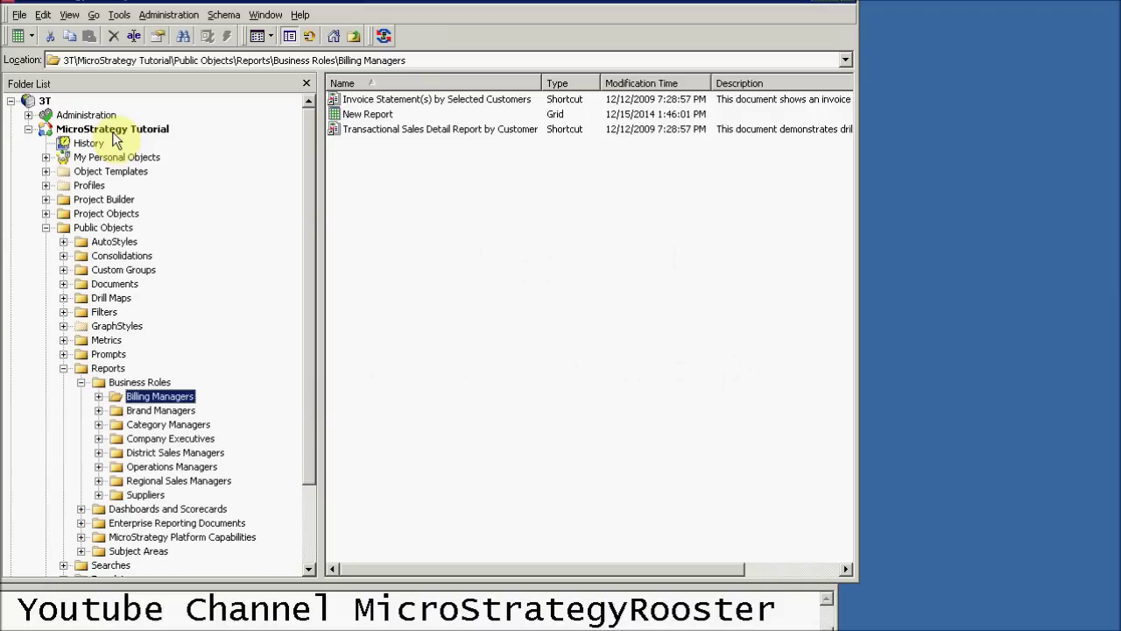
pyautogui.click(396, 103)
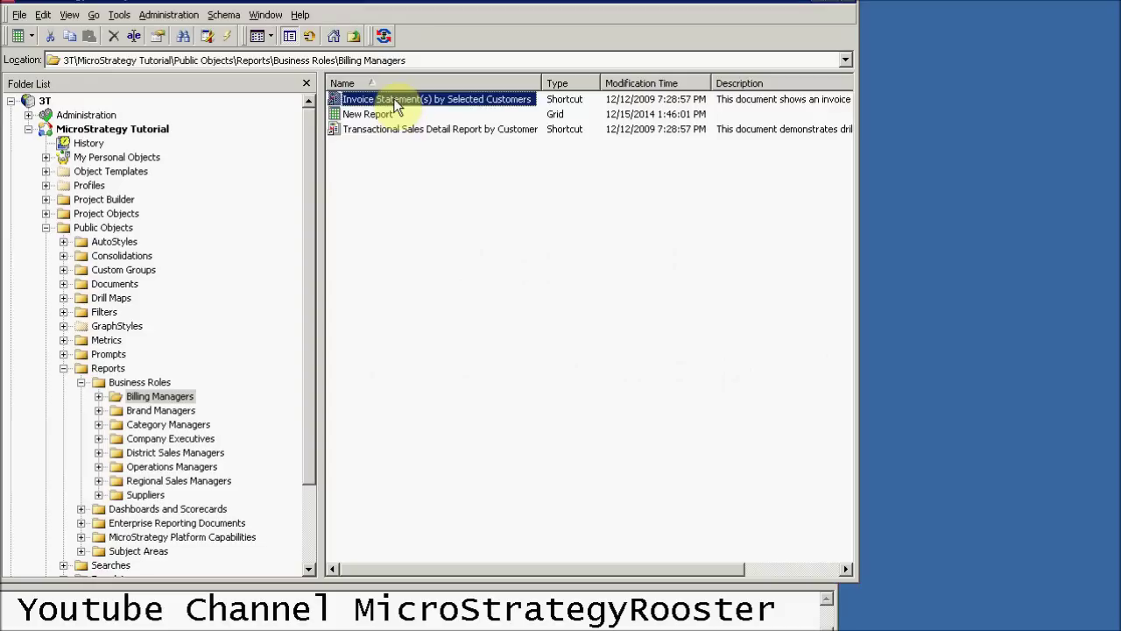
pyautogui.click(119, 16)
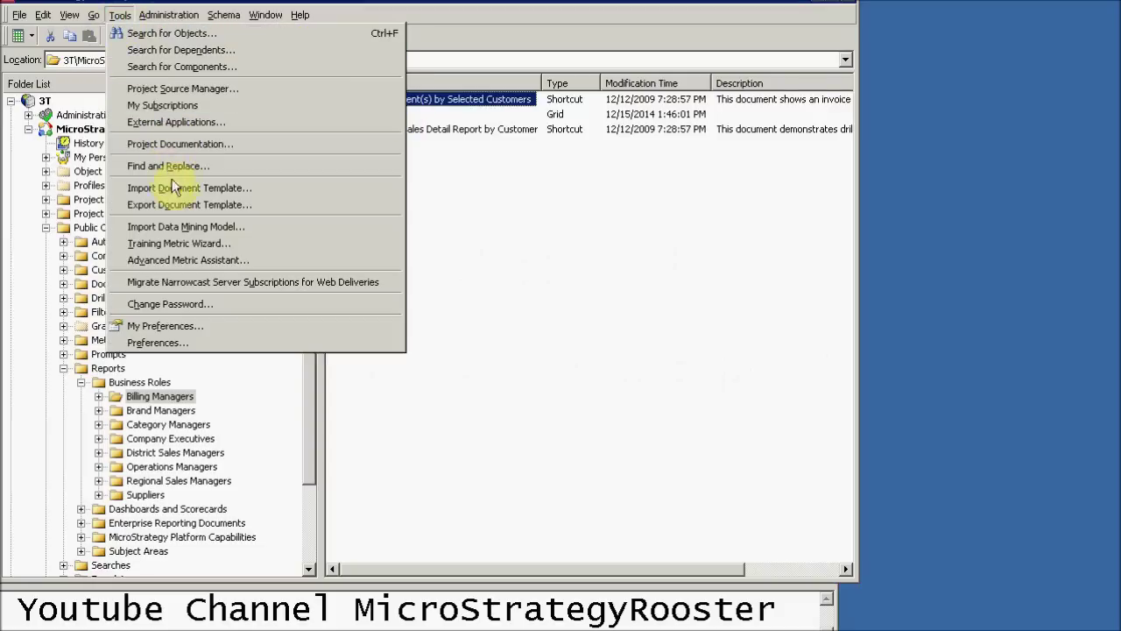
# Export the document template to the Desktop as 'my exported dashboard' and acknowledge the success message.
pyautogui.click(184, 204)
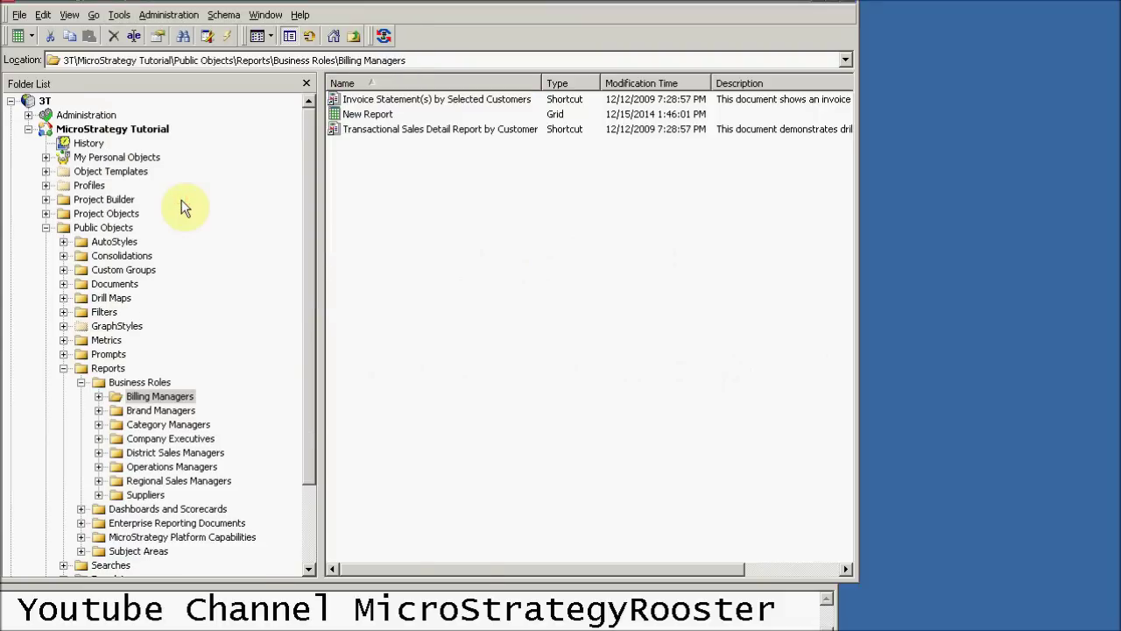
pyautogui.write('m')
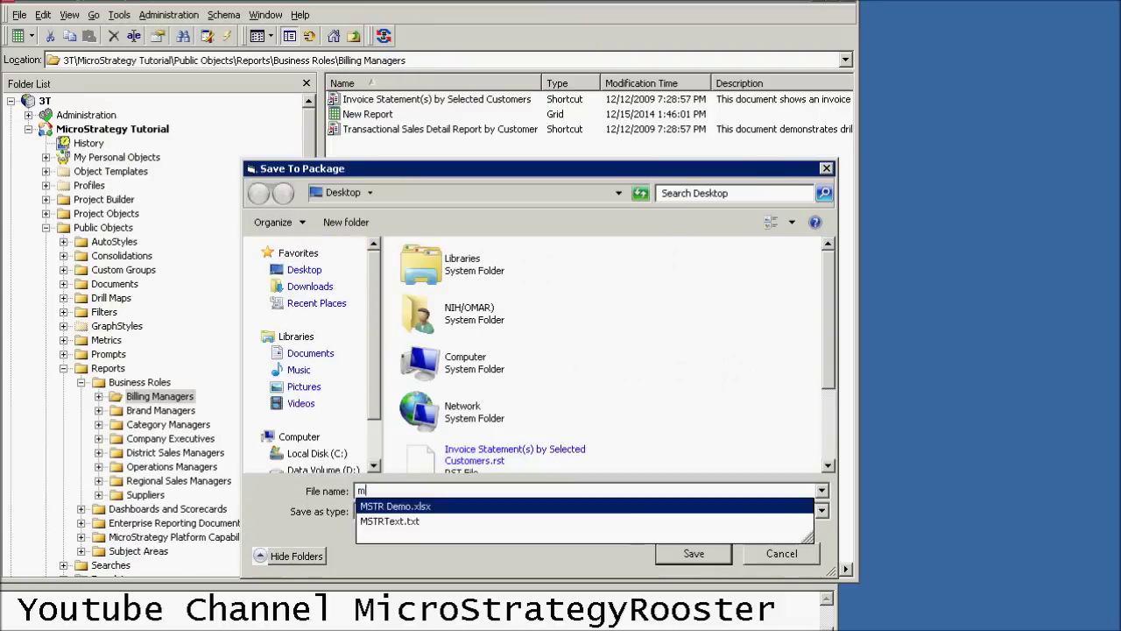
pyautogui.write('y exporte')
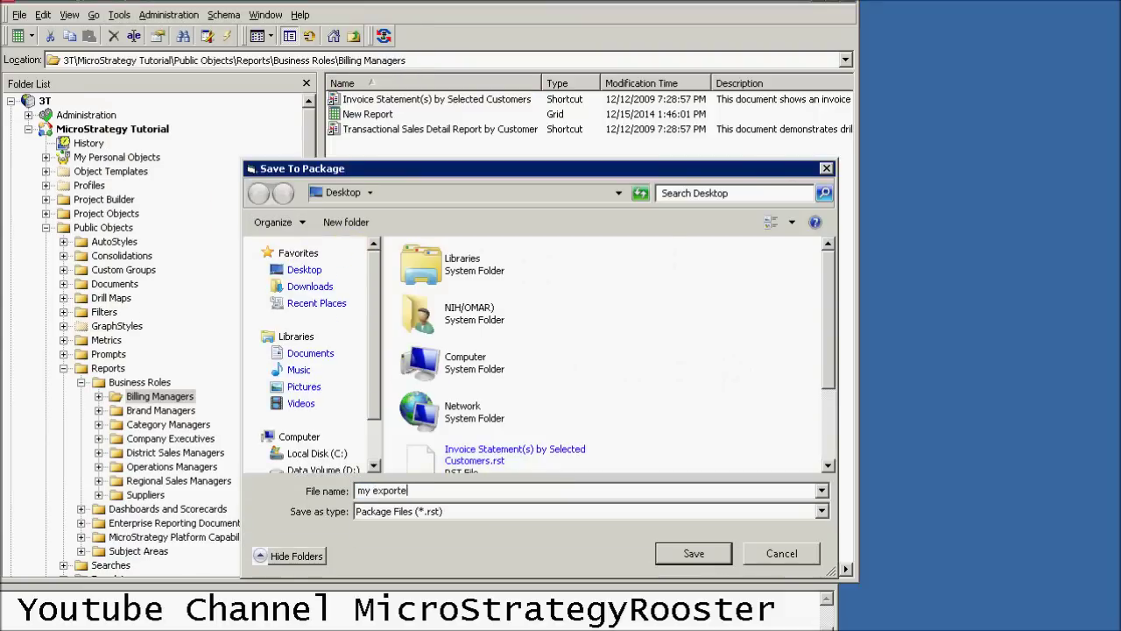
pyautogui.write('d dashboard')
pyautogui.click(691, 553)
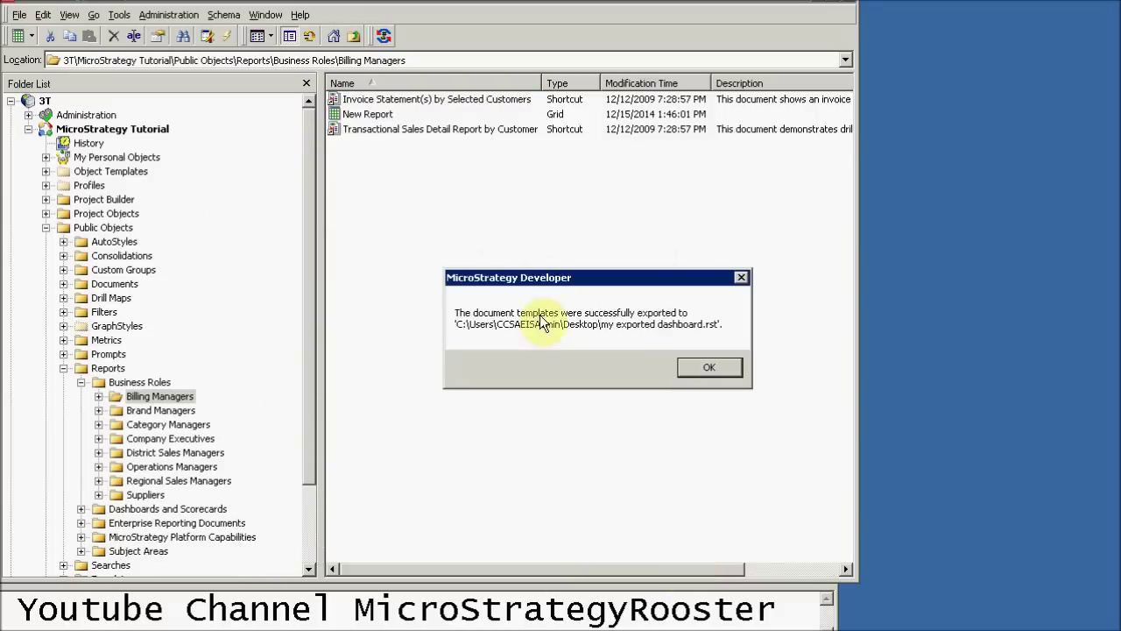
pyautogui.click(706, 369)
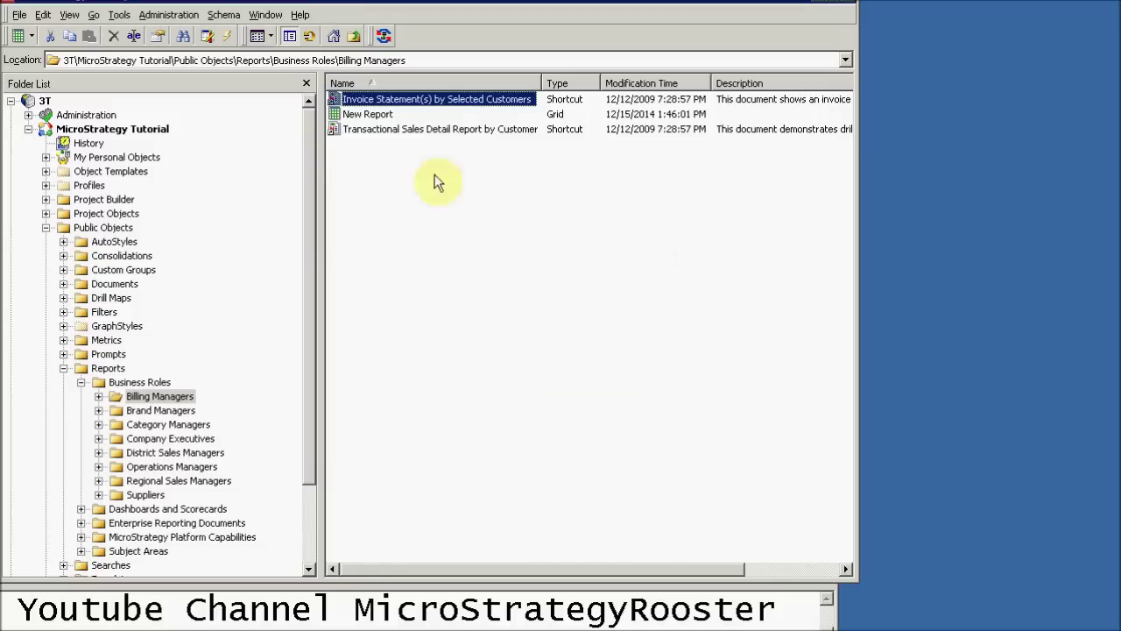
# Import the my exported dashboard.rst package from the Desktop with Import Document Template.
pyautogui.rightClick(348, 163)
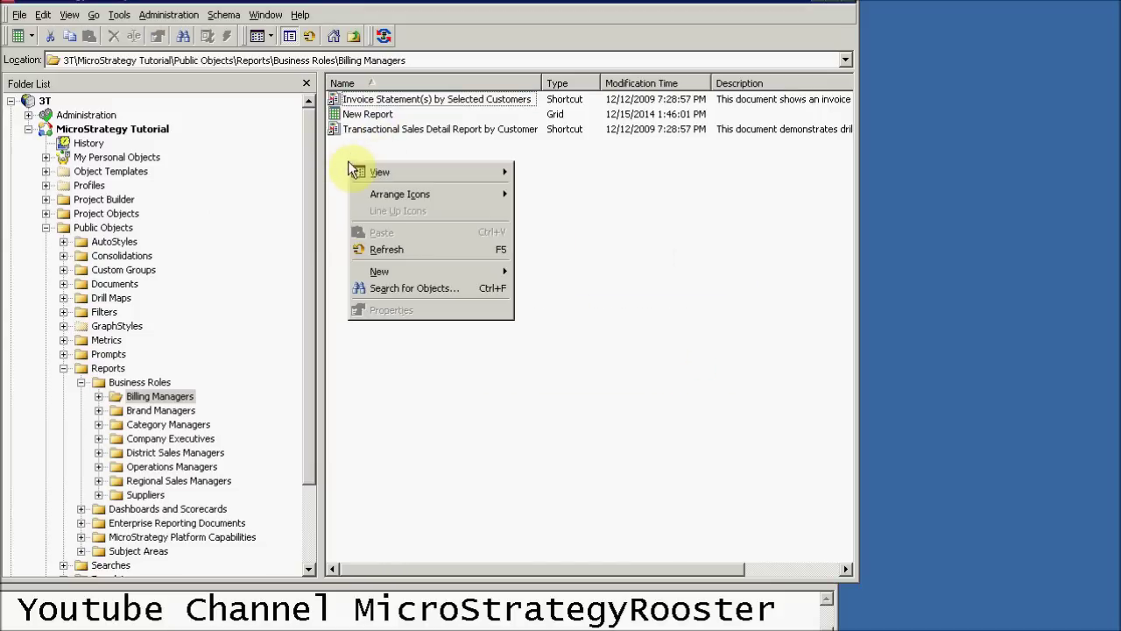
pyautogui.click(118, 18)
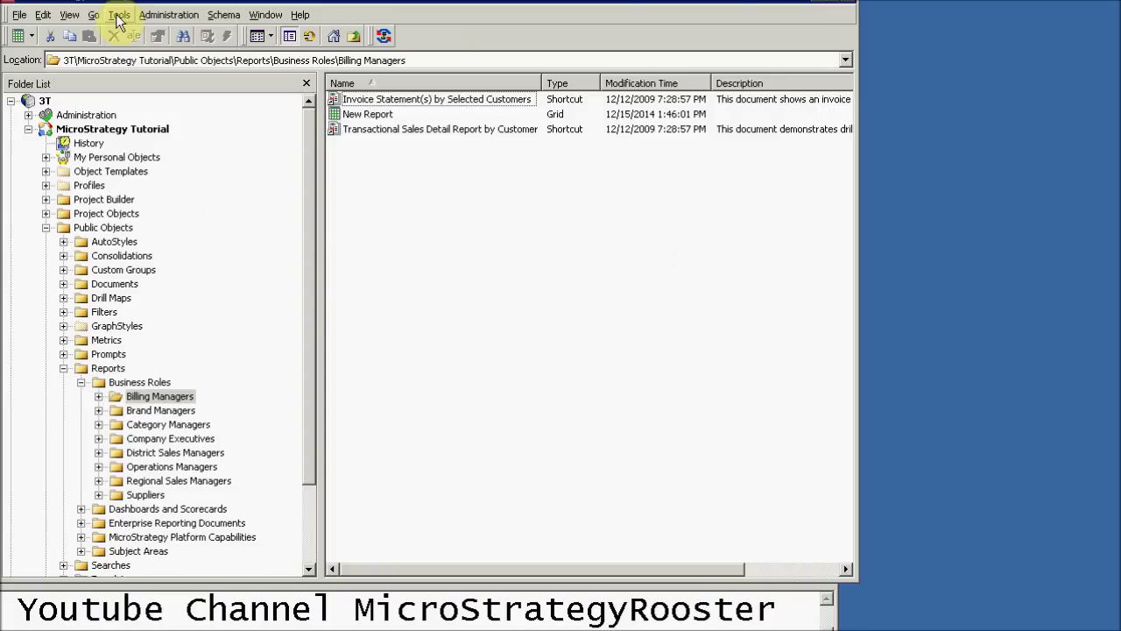
pyautogui.click(119, 18)
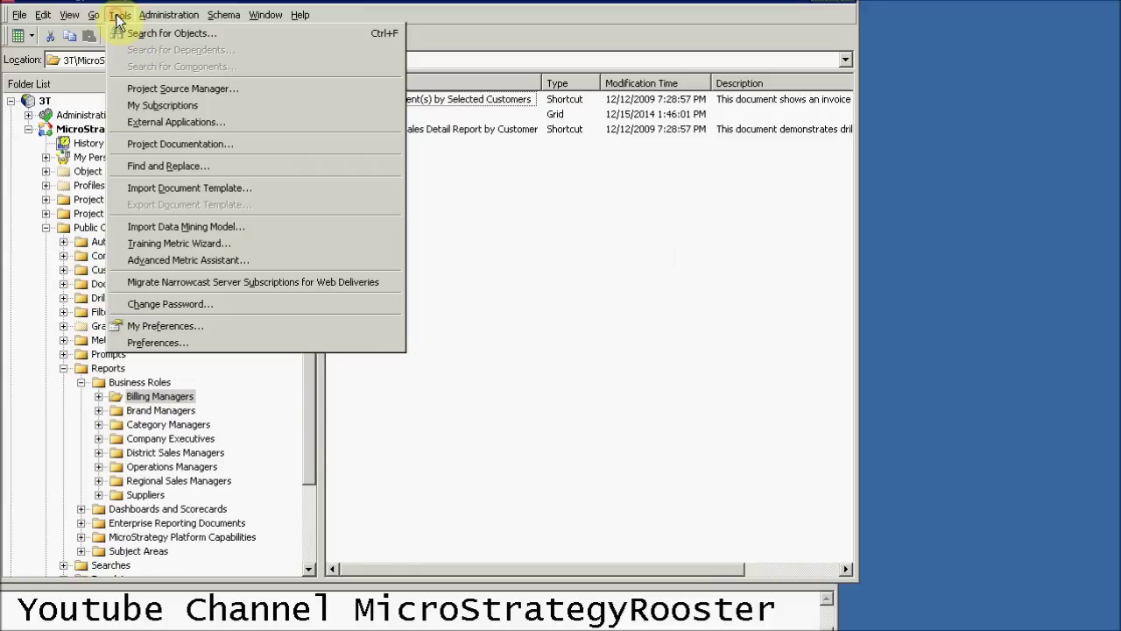
pyautogui.click(172, 188)
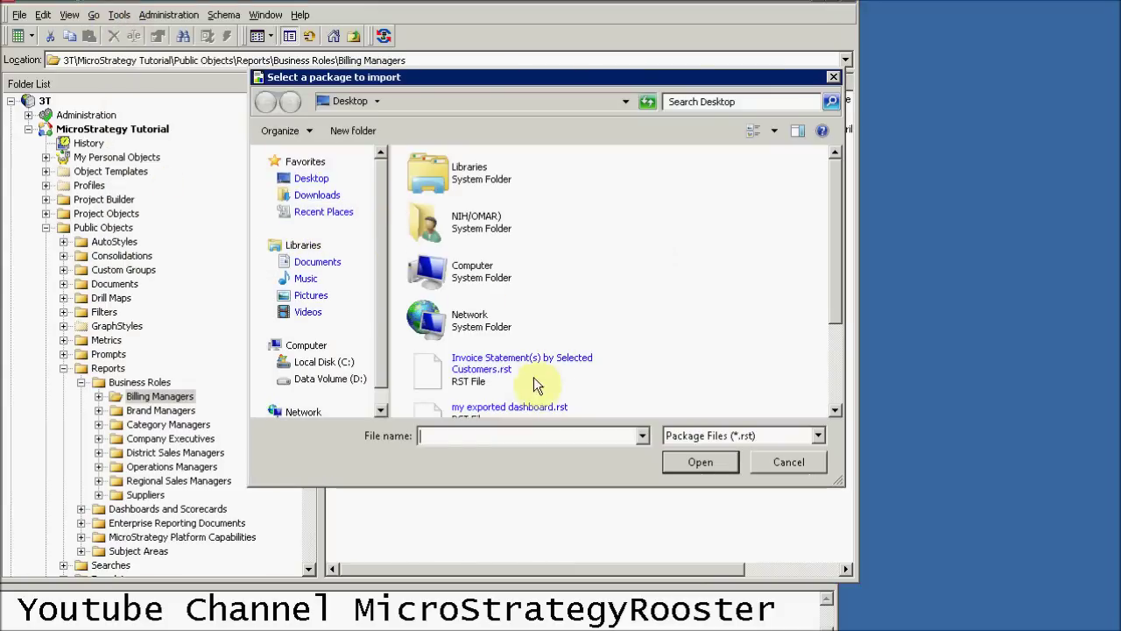
pyautogui.click(526, 407)
pyautogui.click(701, 461)
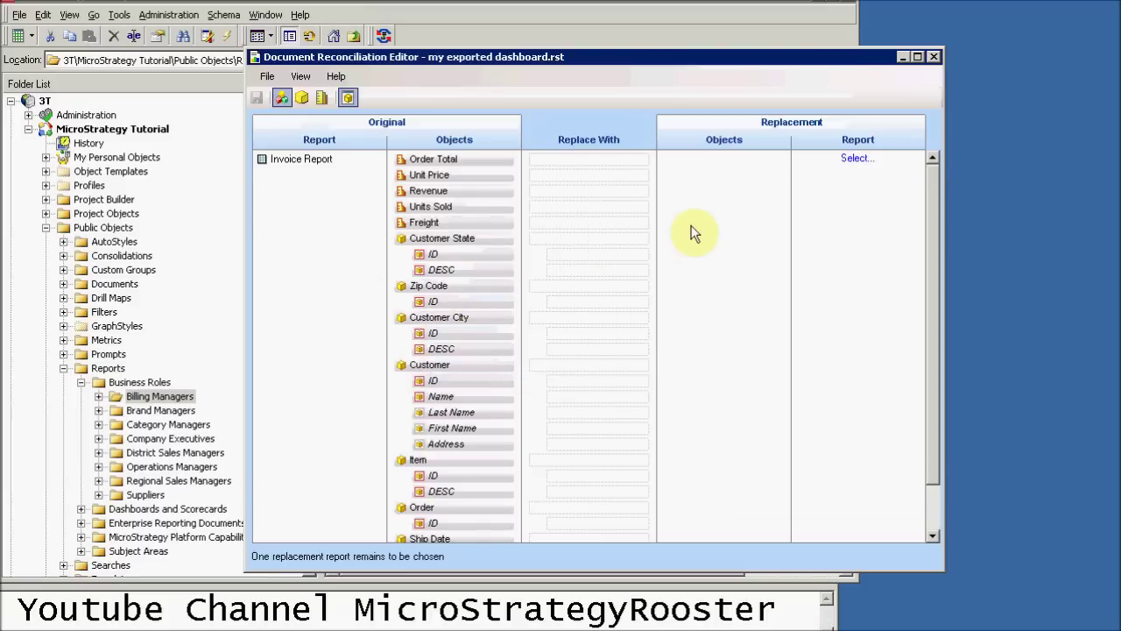
pyautogui.moveTo(333, 162)
pyautogui.moveTo(457, 383)
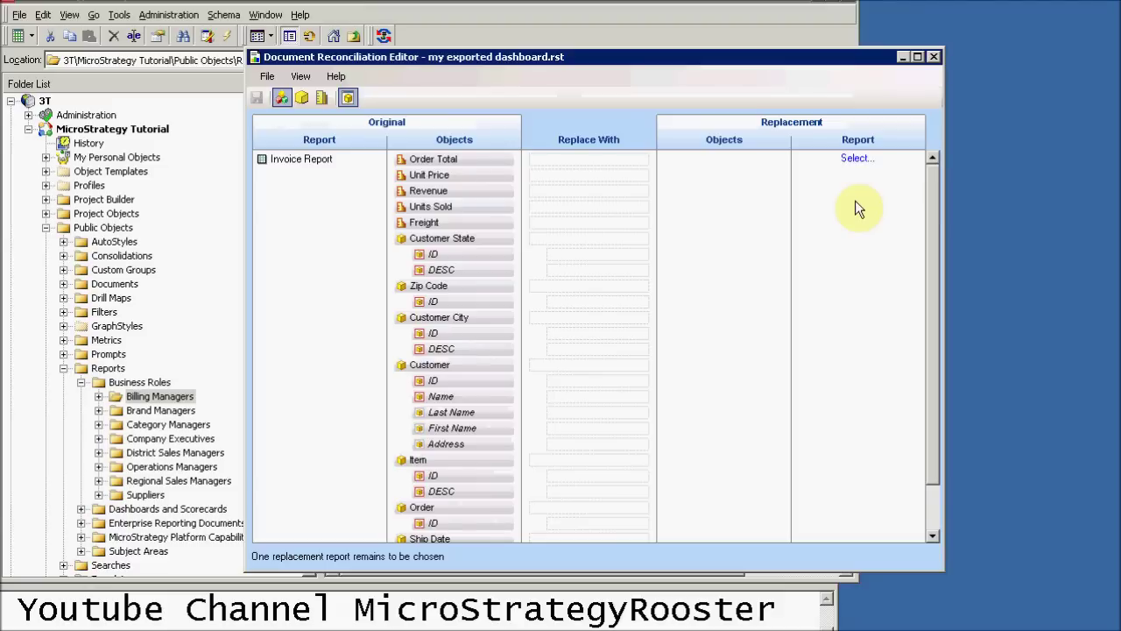
# Try Customer Income Analysis from Reports > Subject Areas > Customer Analysis, then dismiss the too-few-attributes warning.
pyautogui.click(854, 163)
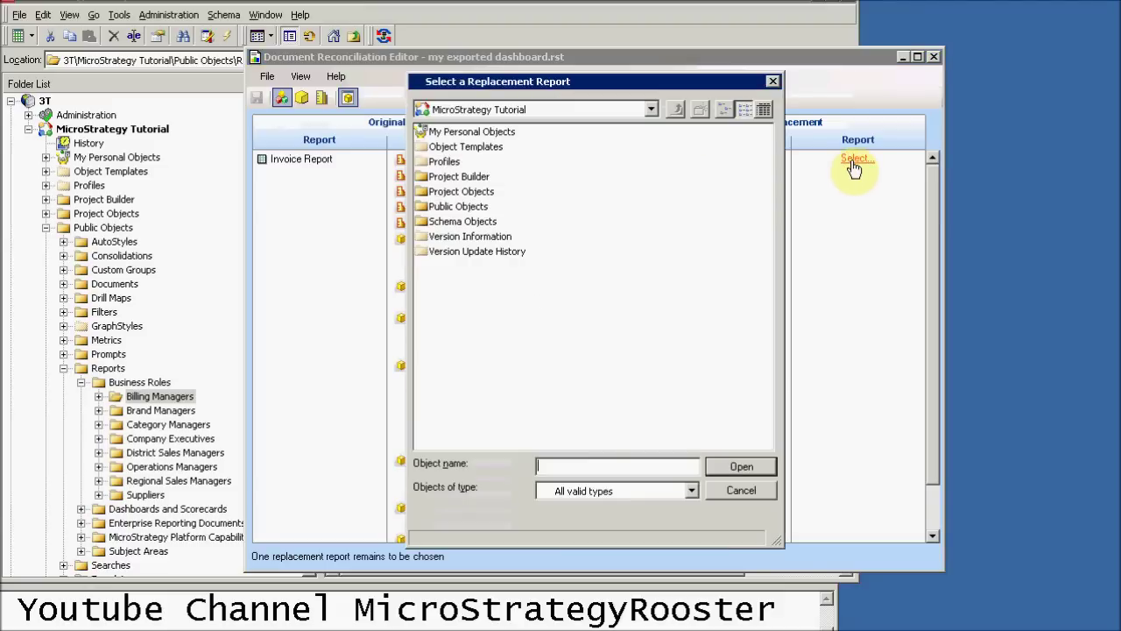
pyautogui.doubleClick(474, 207)
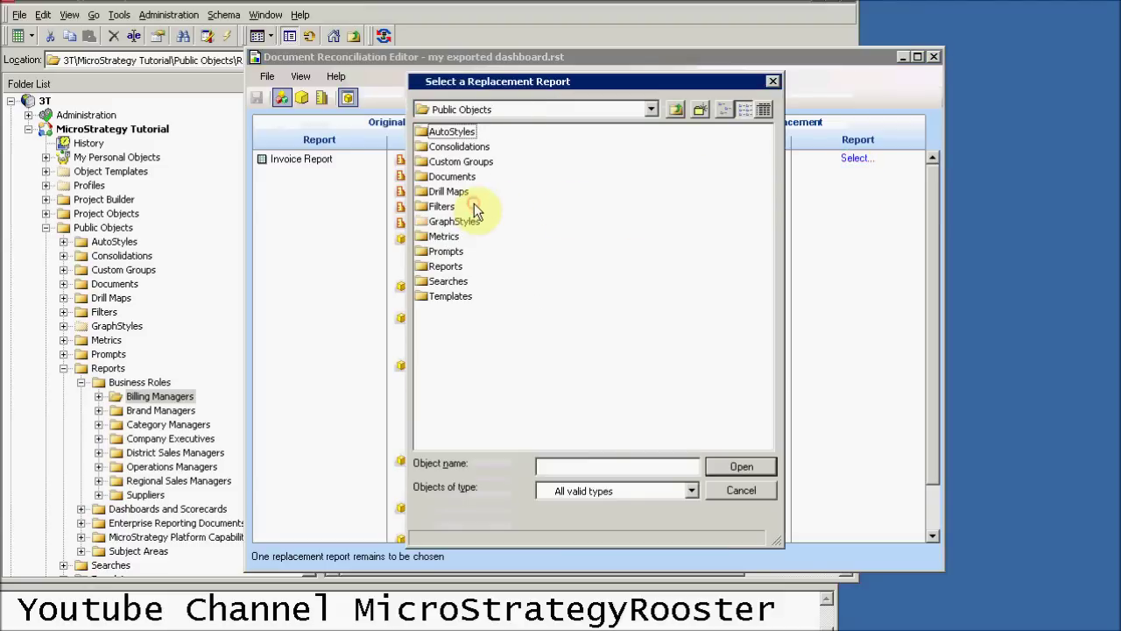
pyautogui.doubleClick(444, 267)
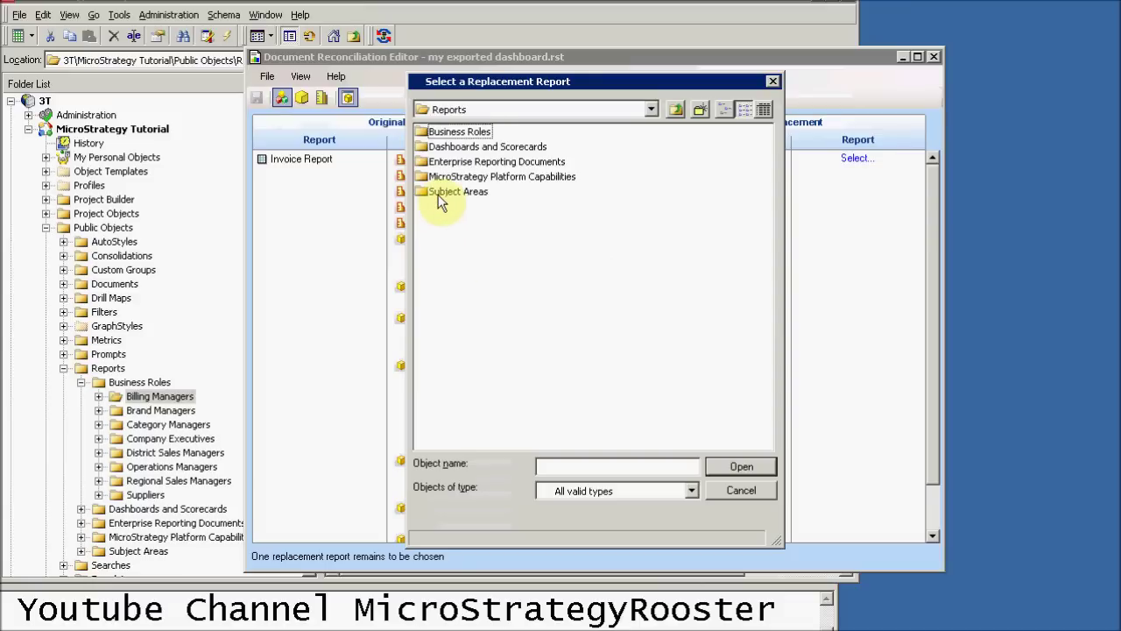
pyautogui.doubleClick(441, 193)
pyautogui.doubleClick(442, 132)
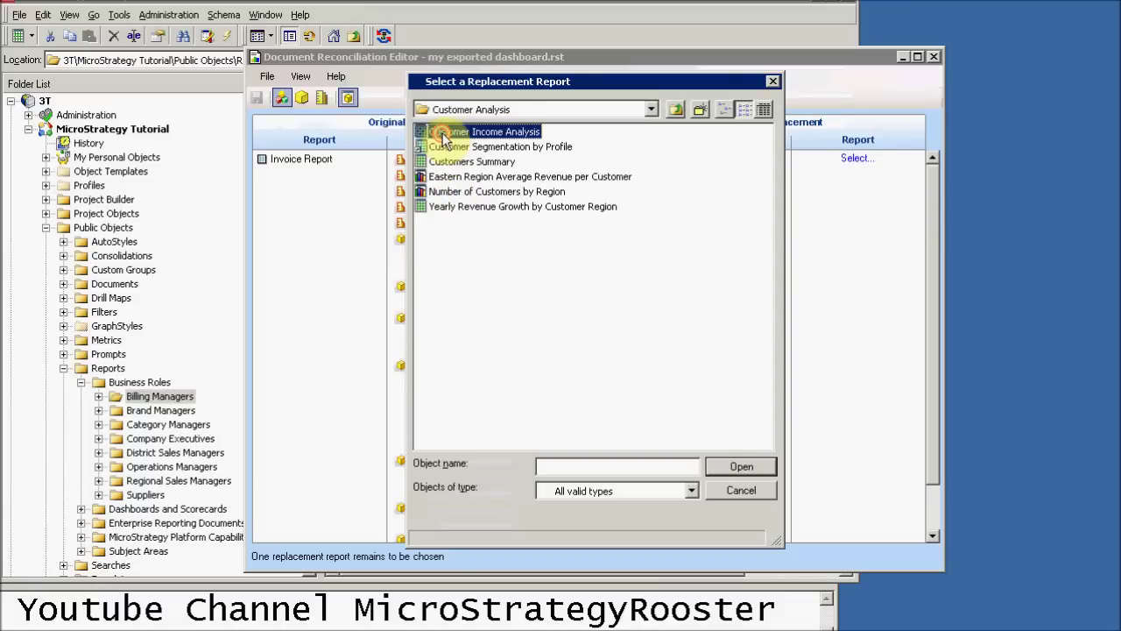
pyautogui.click(742, 467)
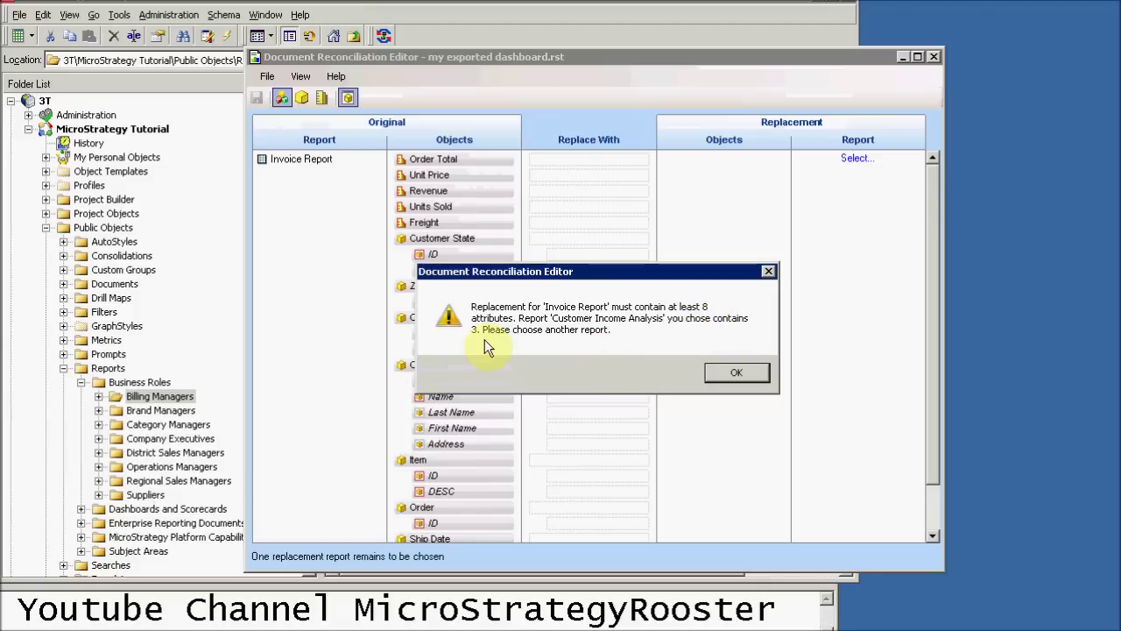
pyautogui.click(736, 374)
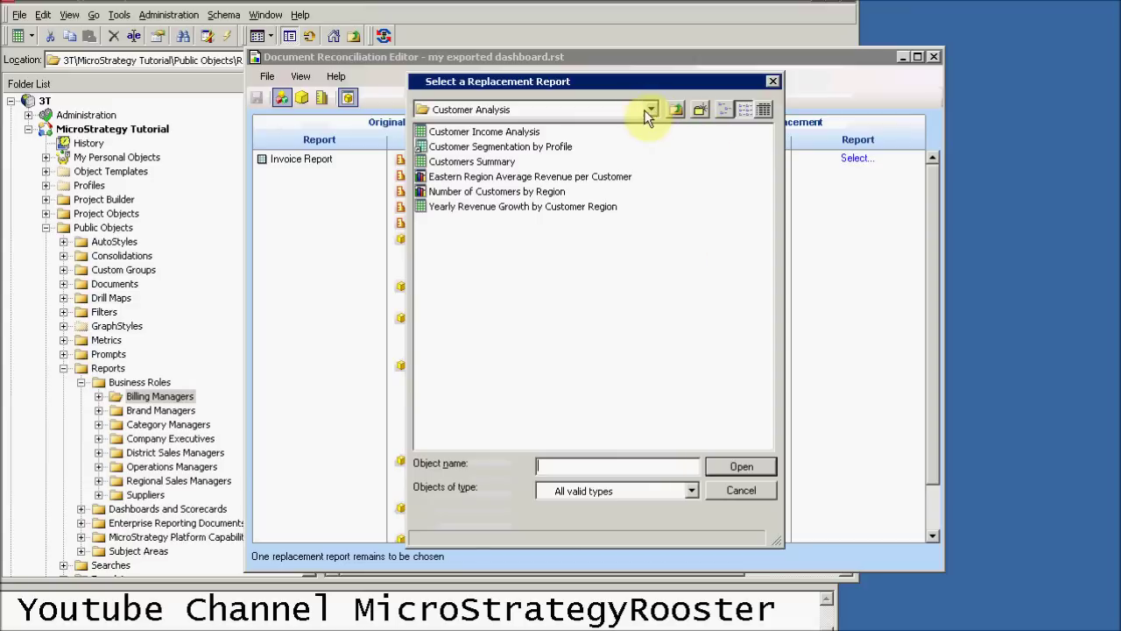
# Choose New Report from Reports > Business Roles > Billing Managers as Invoice Report's replacement.
pyautogui.click(676, 111)
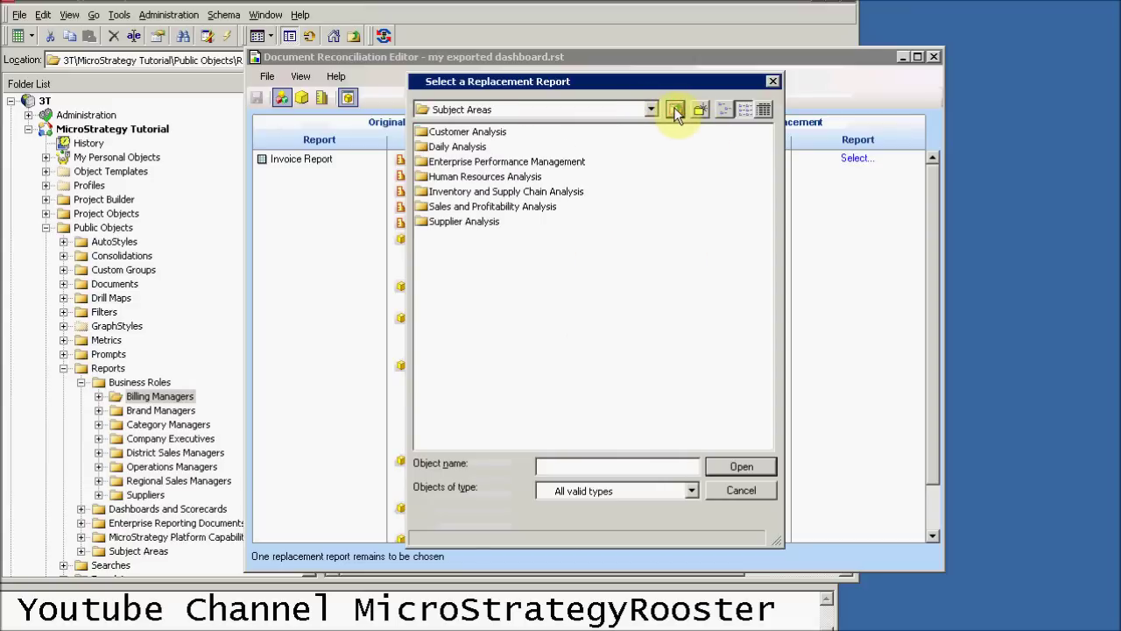
pyautogui.click(676, 112)
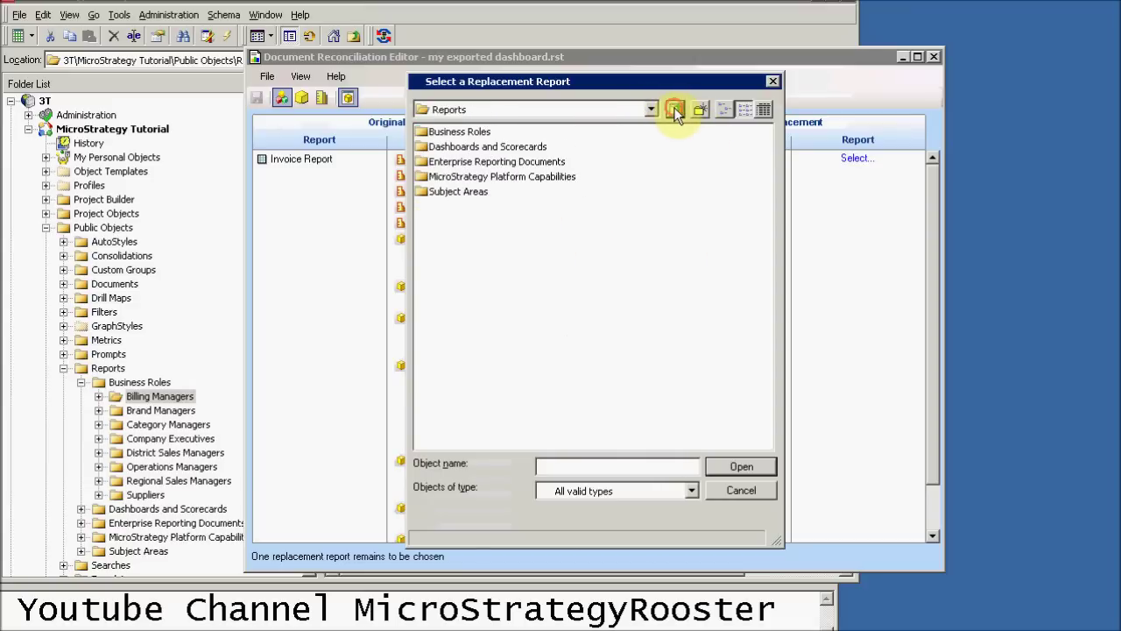
pyautogui.doubleClick(464, 132)
pyautogui.doubleClick(465, 133)
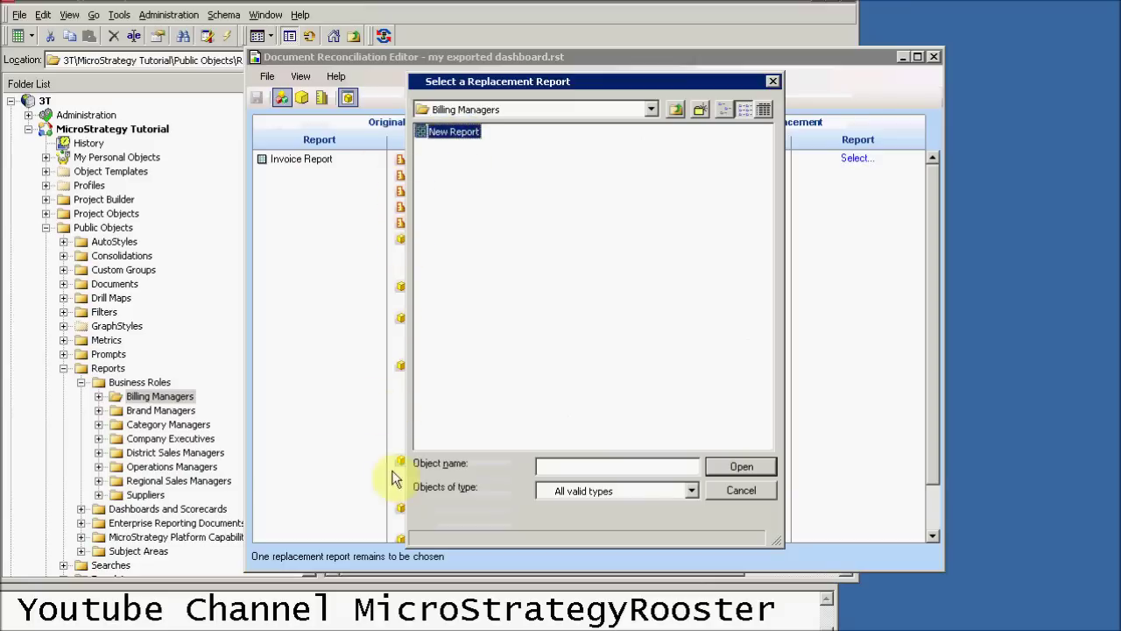
pyautogui.click(456, 136)
pyautogui.click(740, 465)
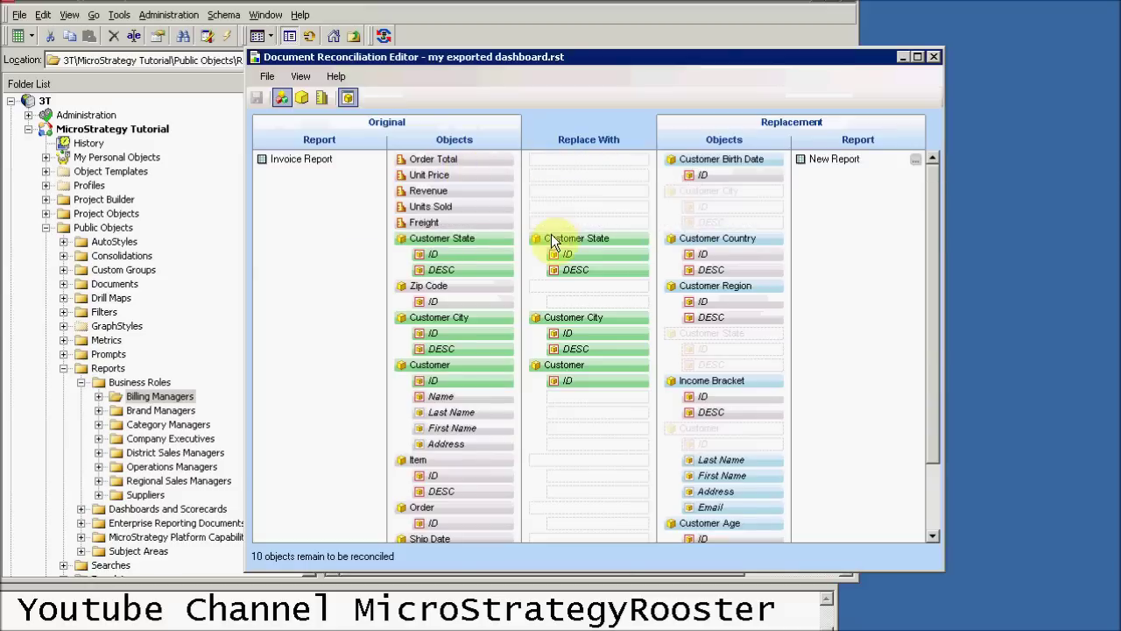
# Map Customer Birth Date as the replacement for the unmatched Order object.
pyautogui.moveTo(931, 342); pyautogui.dragTo(931, 450)
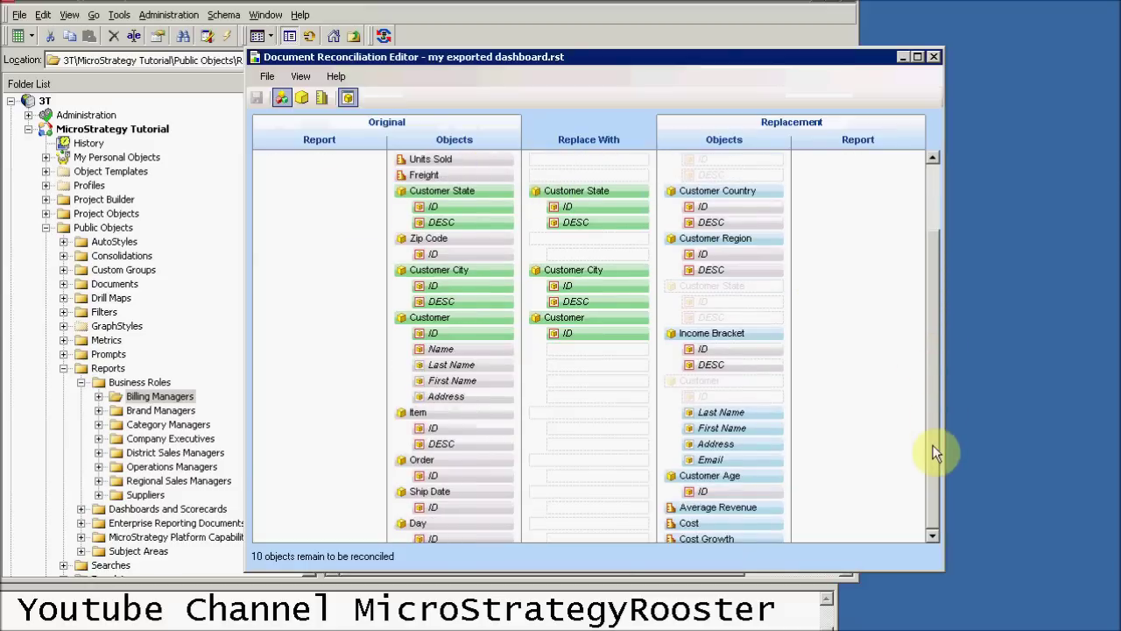
pyautogui.click(933, 464)
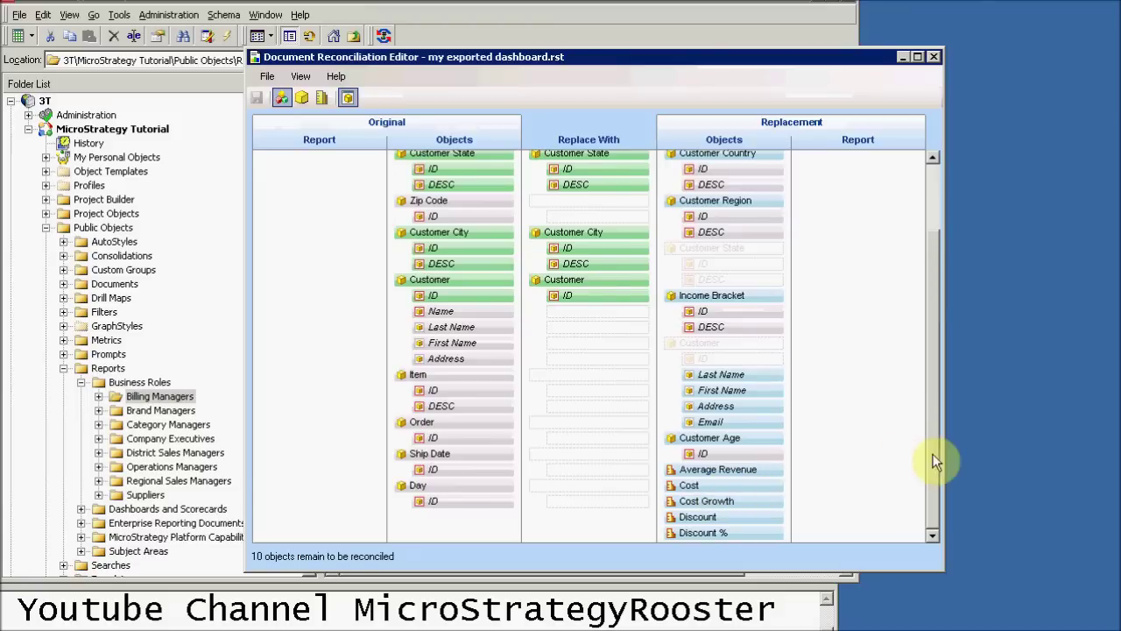
pyautogui.moveTo(926, 263); pyautogui.dragTo(928, 201)
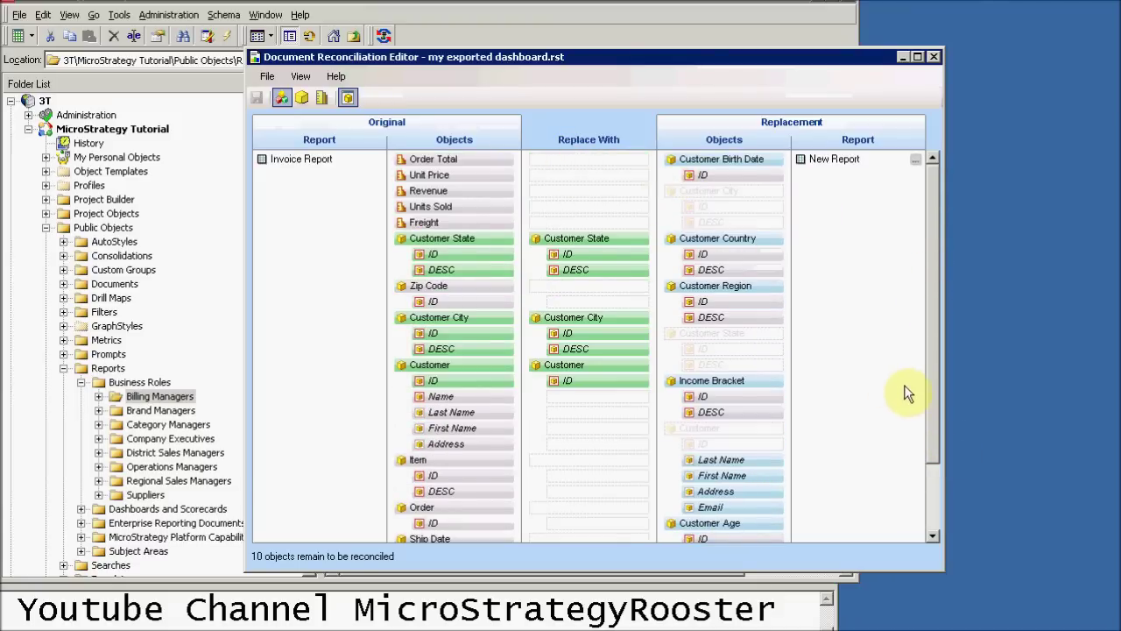
pyautogui.click(691, 159)
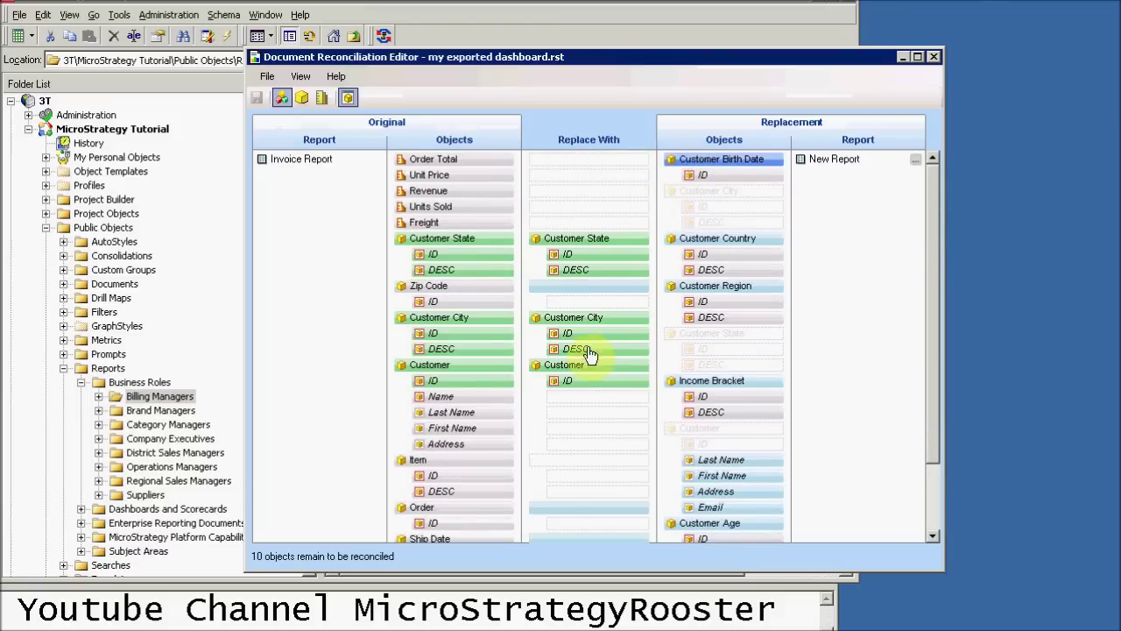
pyautogui.click(563, 510)
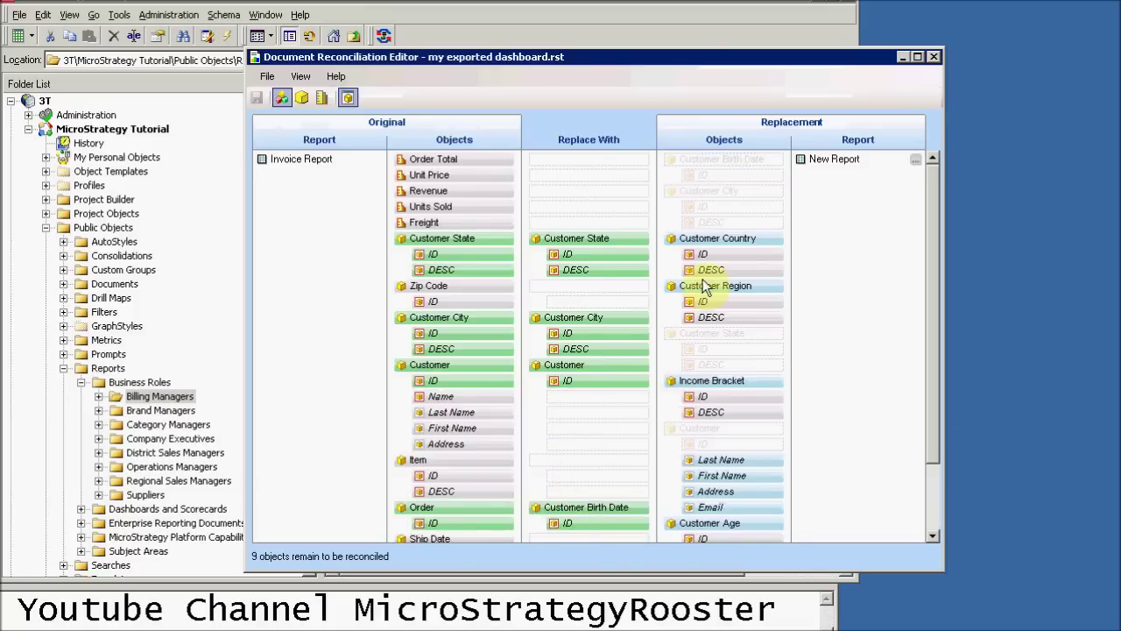
# Map Customer Country to Item and Customer Age to Ship Date.
pyautogui.moveTo(700, 243); pyautogui.dragTo(565, 470)
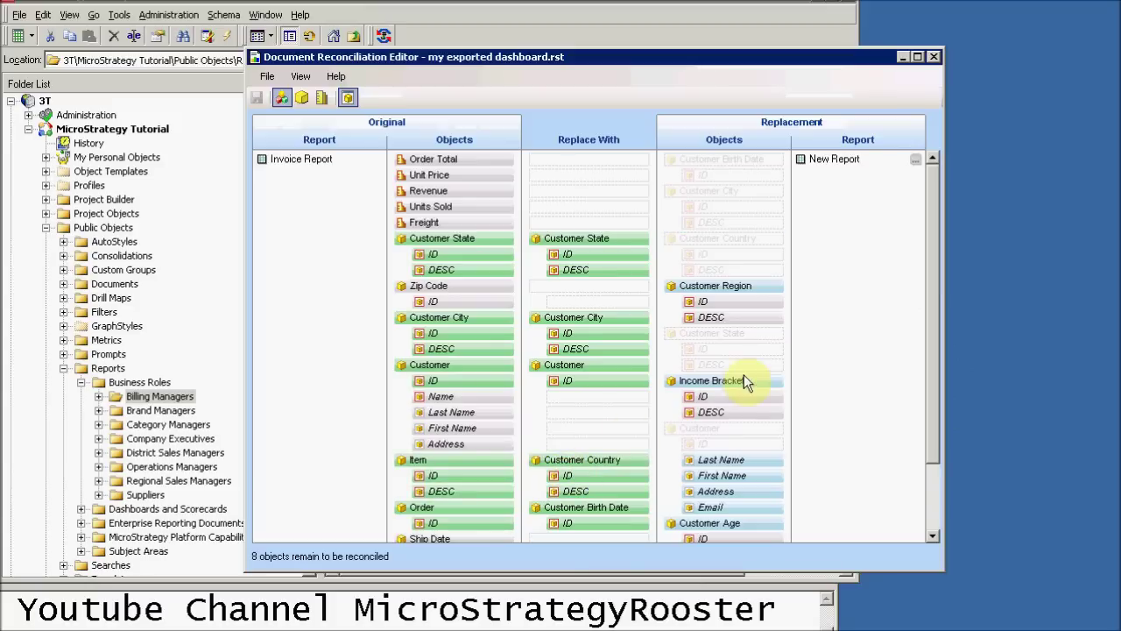
pyautogui.moveTo(933, 313); pyautogui.dragTo(935, 361)
pyautogui.moveTo(706, 454); pyautogui.dragTo(611, 473)
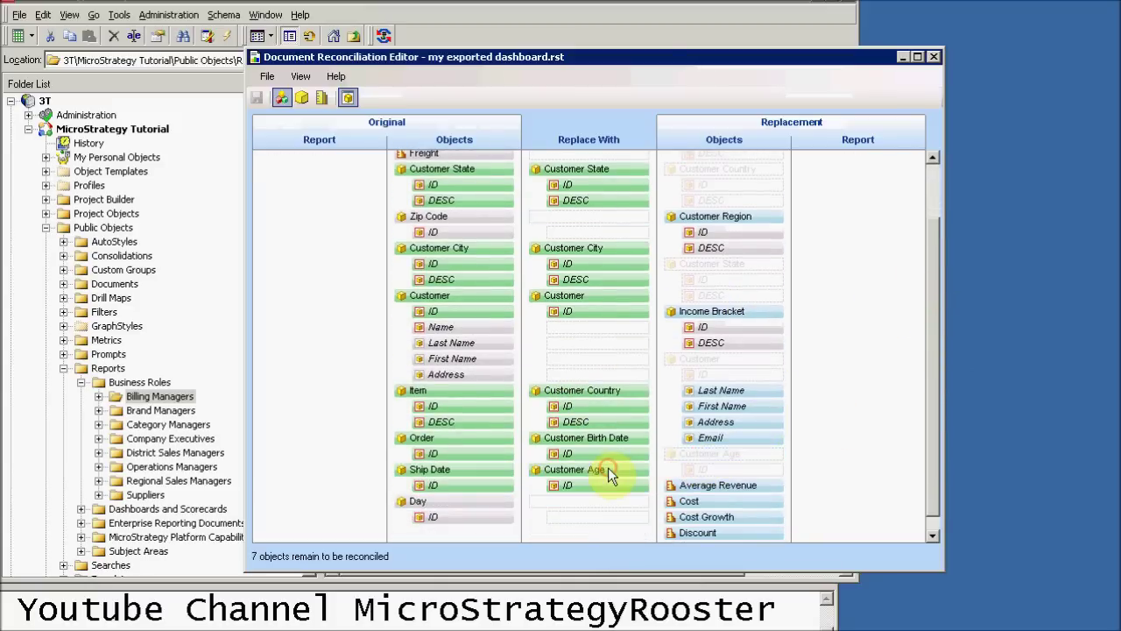
pyautogui.click(714, 487)
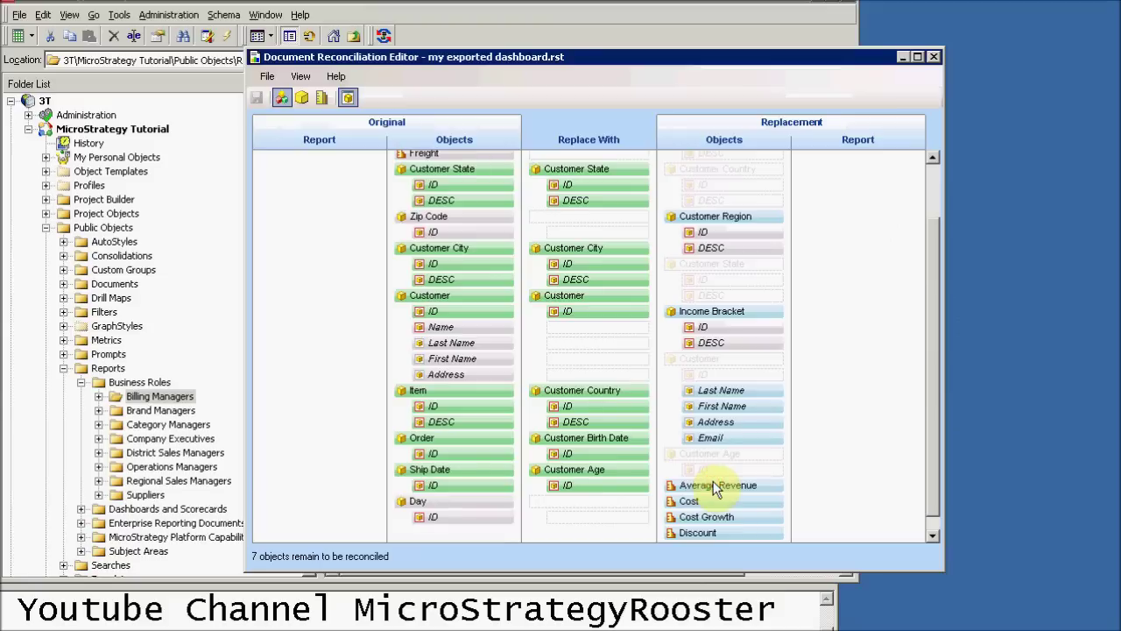
pyautogui.click(590, 508)
pyautogui.scroll(3, 918, 205)
pyautogui.moveTo(705, 287); pyautogui.dragTo(576, 215)
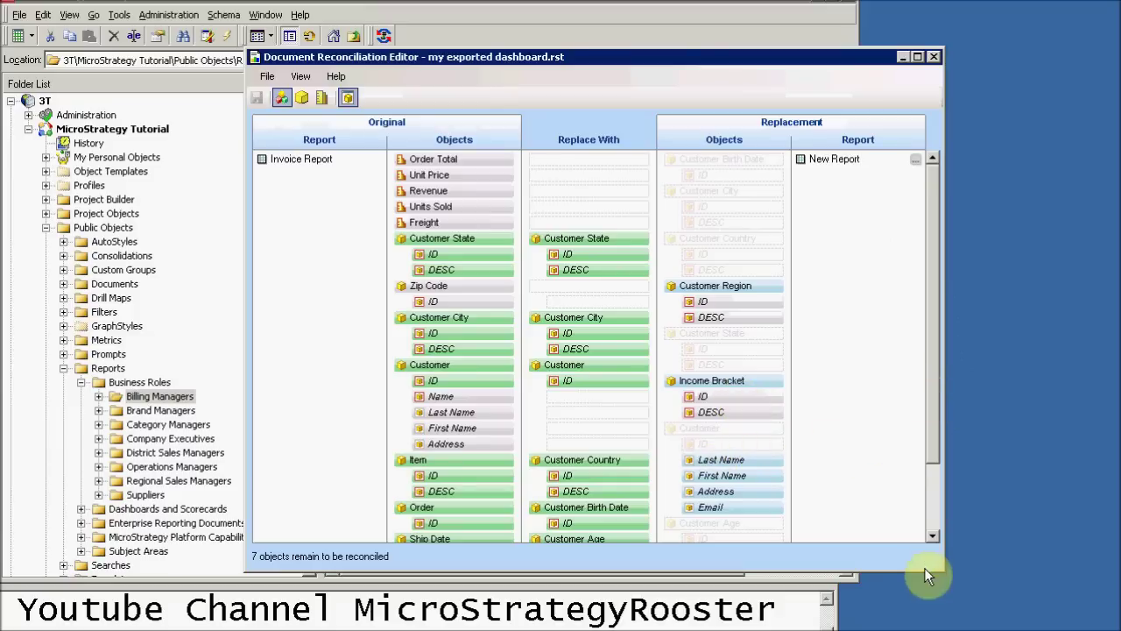
pyautogui.click(917, 57)
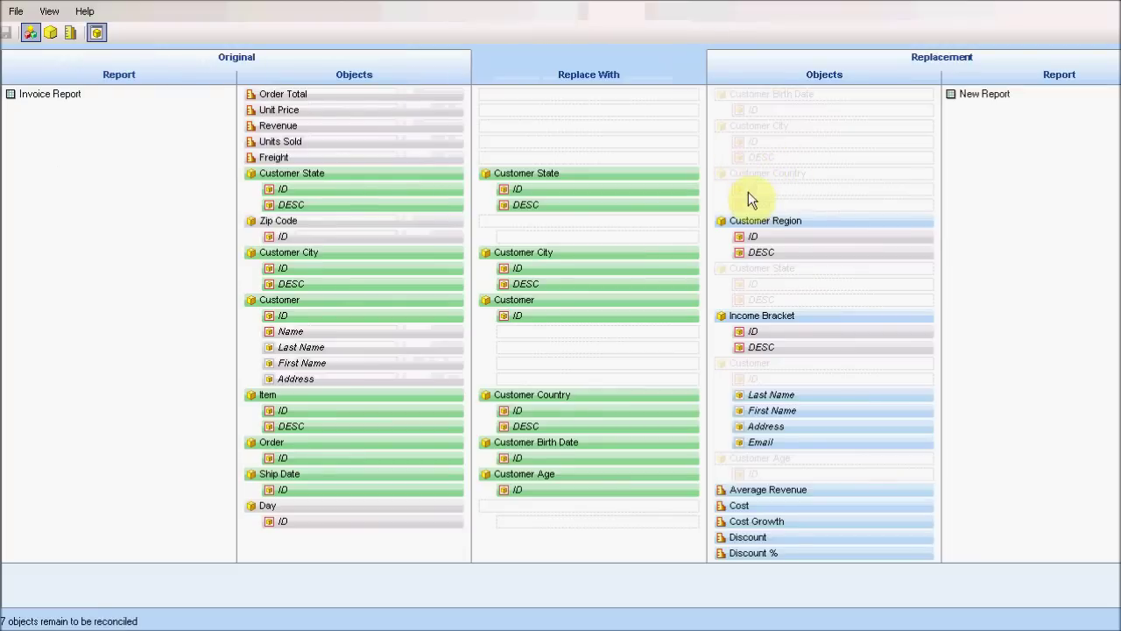
# Drag Average Revenue into the Replace With slot beside Order Total.
pyautogui.click(757, 488)
pyautogui.moveTo(755, 491); pyautogui.dragTo(555, 105)
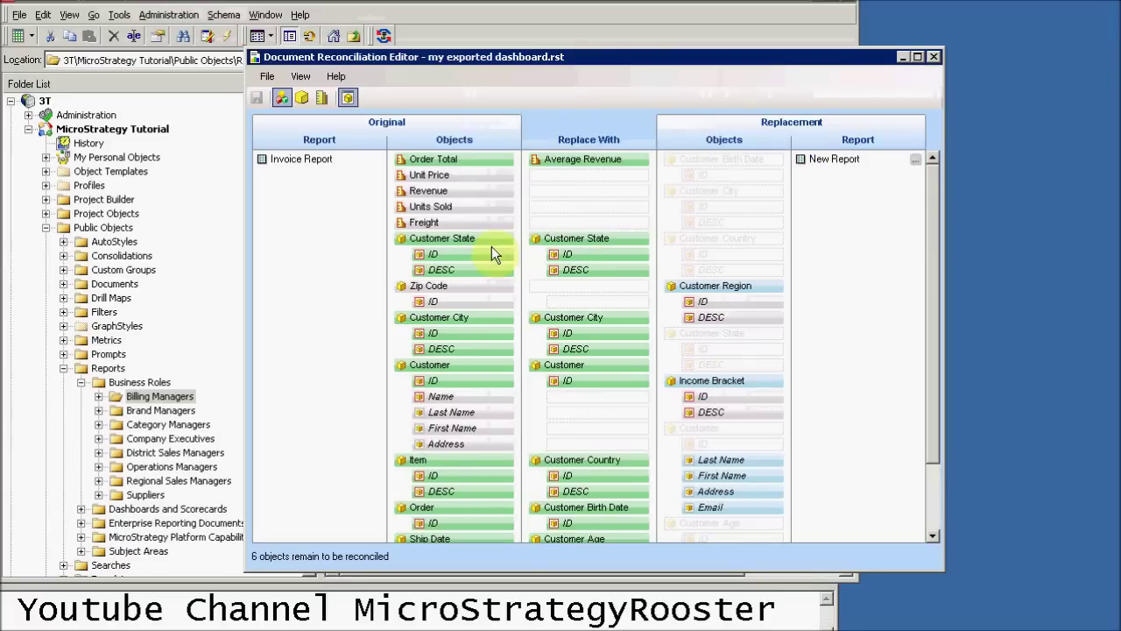
# Exit the reconciliation editor through File > Exit, without saving.
pyautogui.click(267, 77)
pyautogui.click(269, 78)
pyautogui.click(267, 77)
pyautogui.click(307, 123)
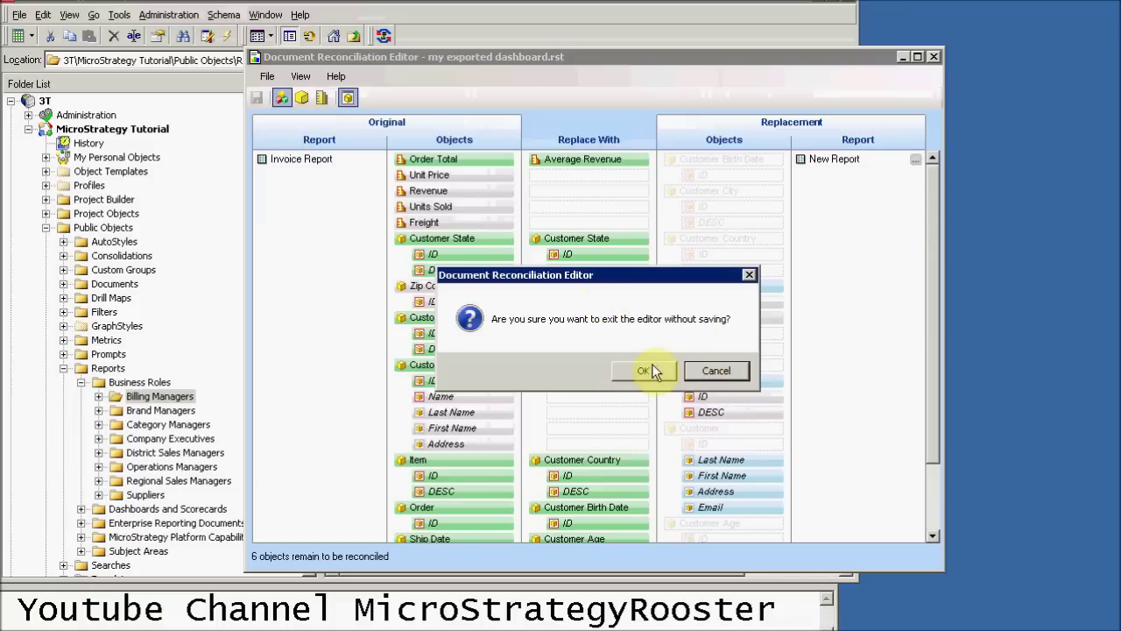
pyautogui.click(630, 374)
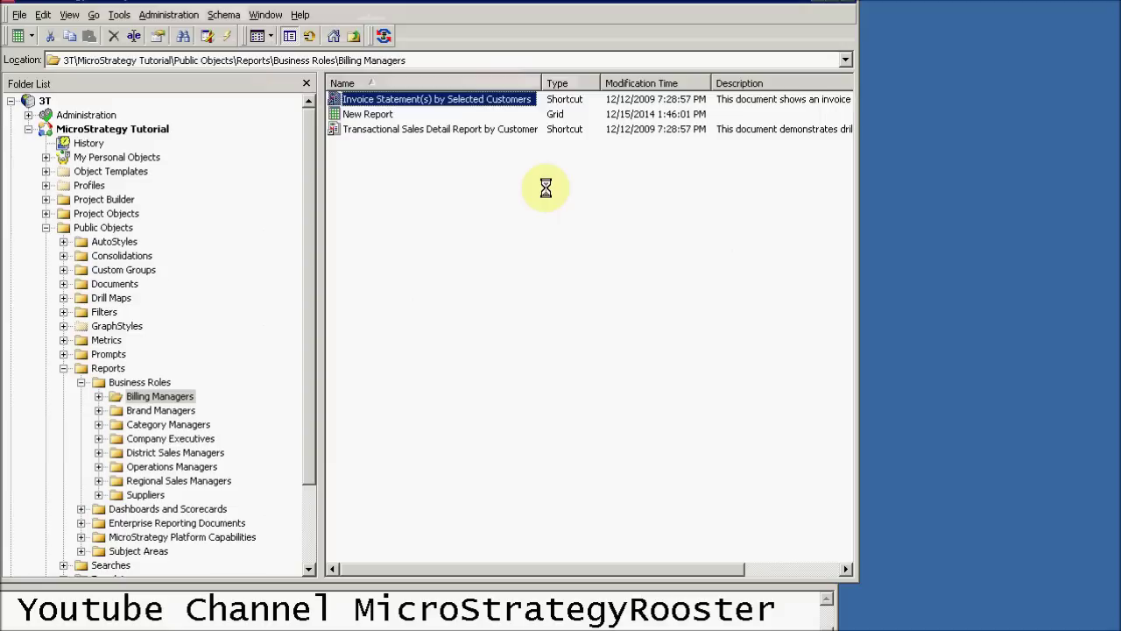
pyautogui.rightClick(358, 315)
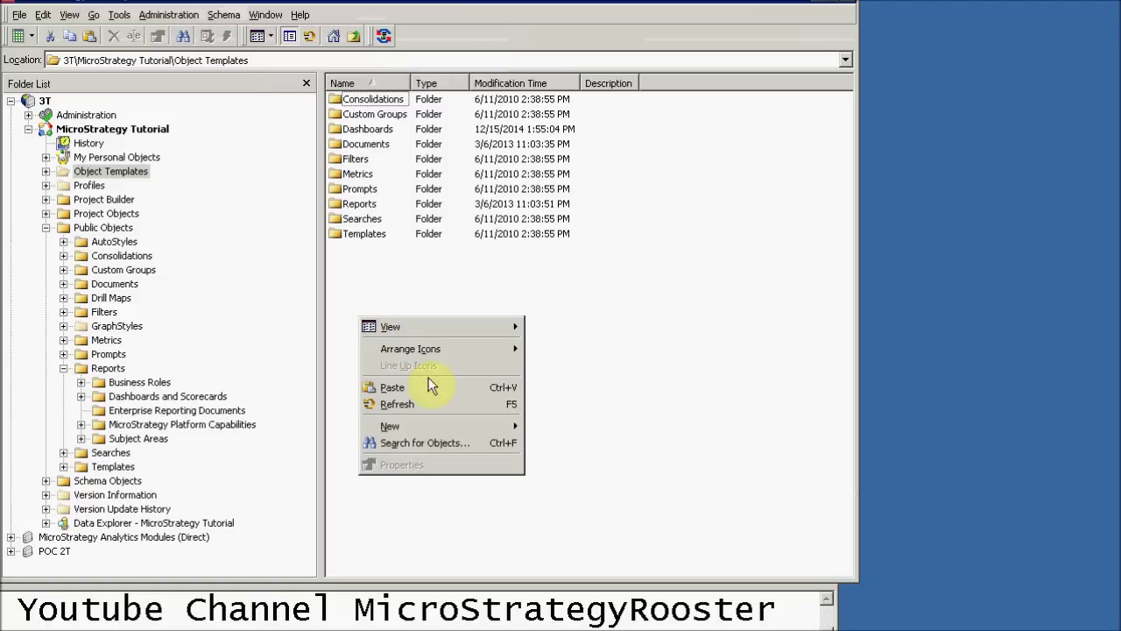
pyautogui.moveTo(493, 428)
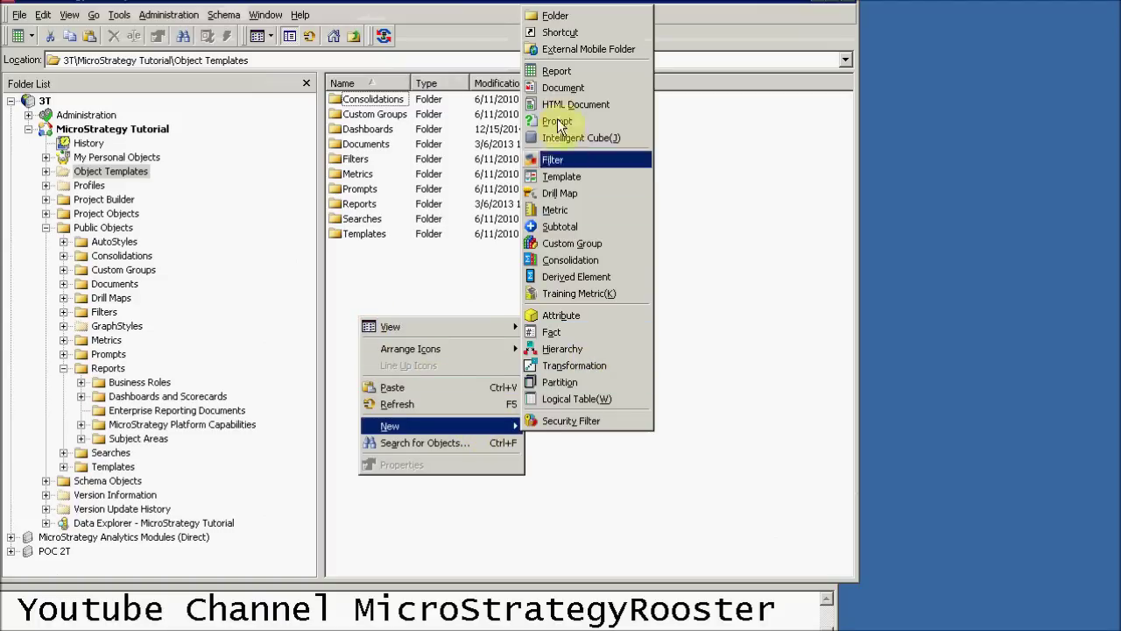
pyautogui.click(560, 88)
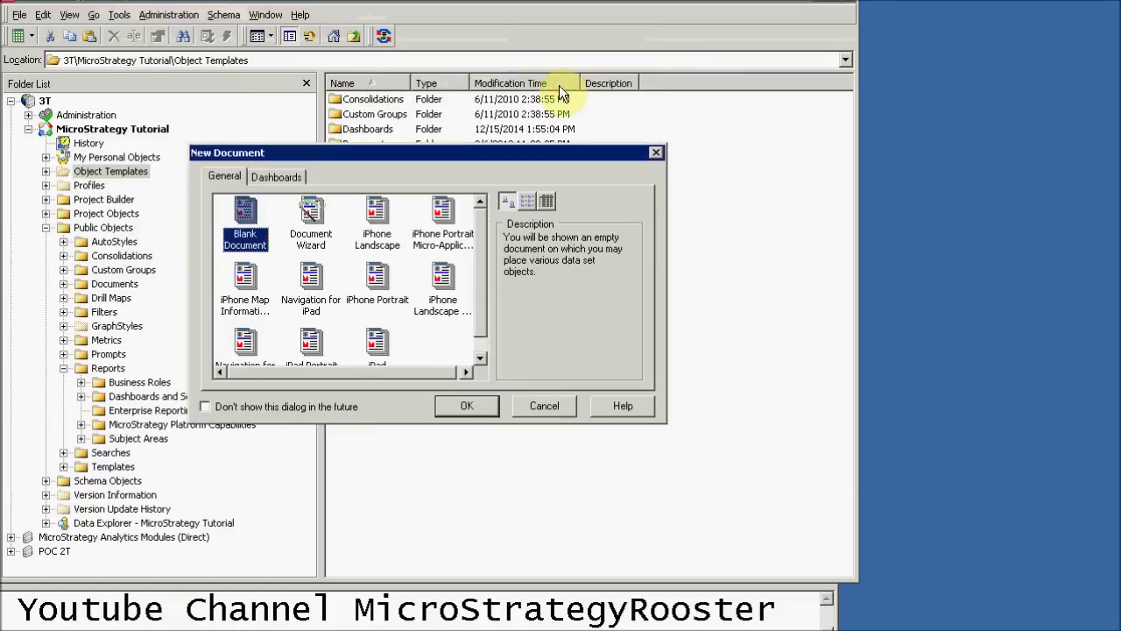
pyautogui.click(270, 181)
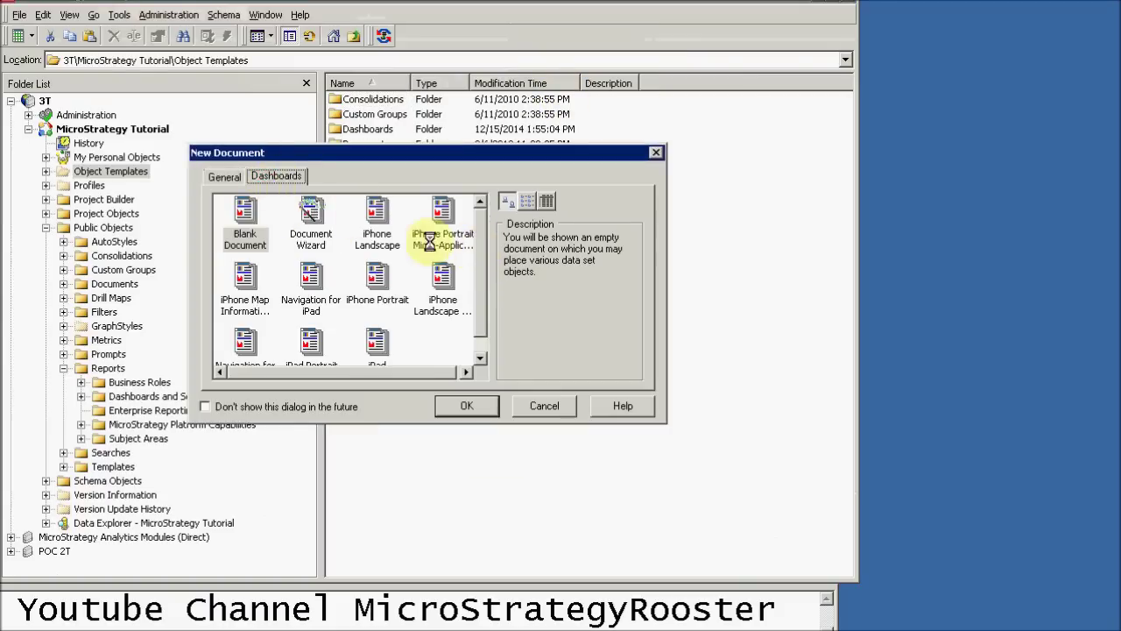
pyautogui.moveTo(479, 265); pyautogui.dragTo(479, 343)
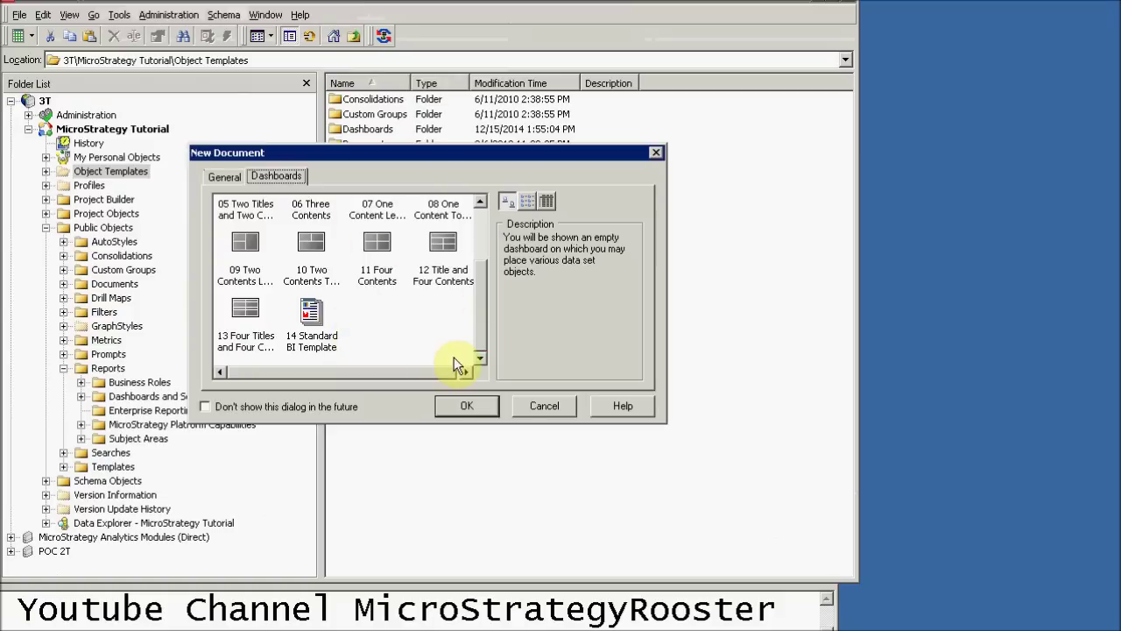
pyautogui.click(540, 408)
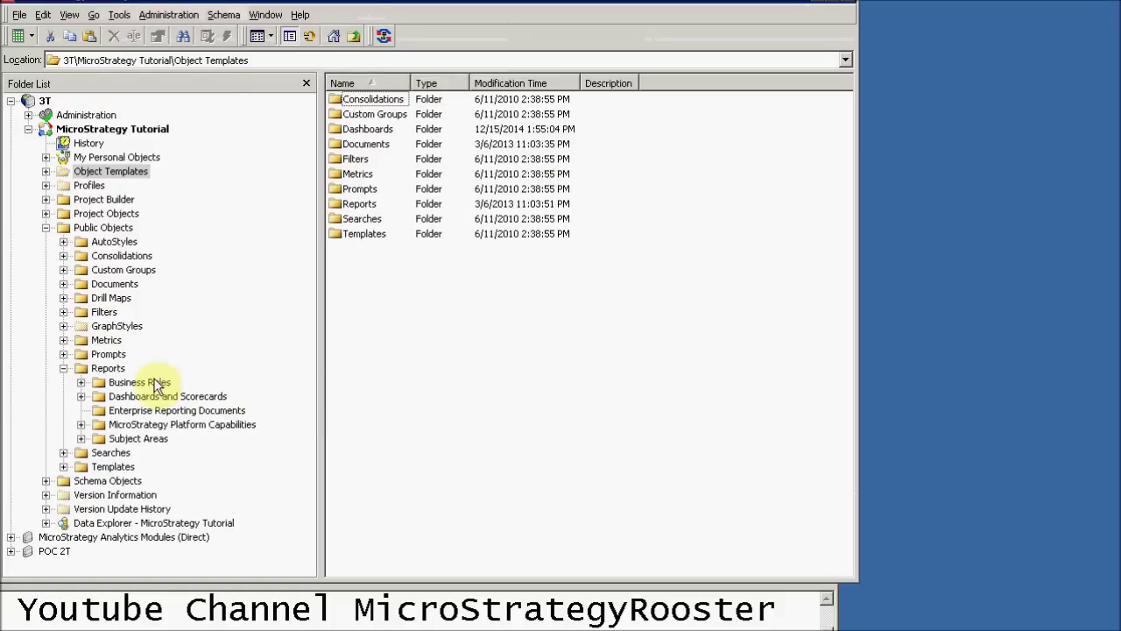
# Select Balanced Scorecard in Enterprise Reporting Documents and find it under Object Templates > Dashboards.
pyautogui.click(135, 410)
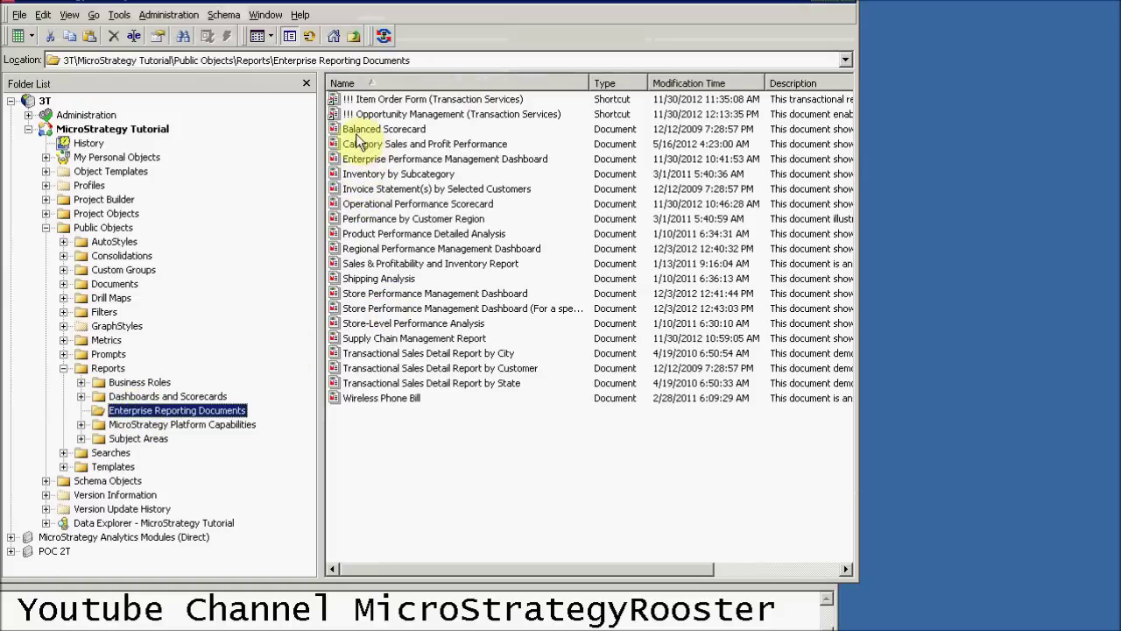
pyautogui.click(364, 129)
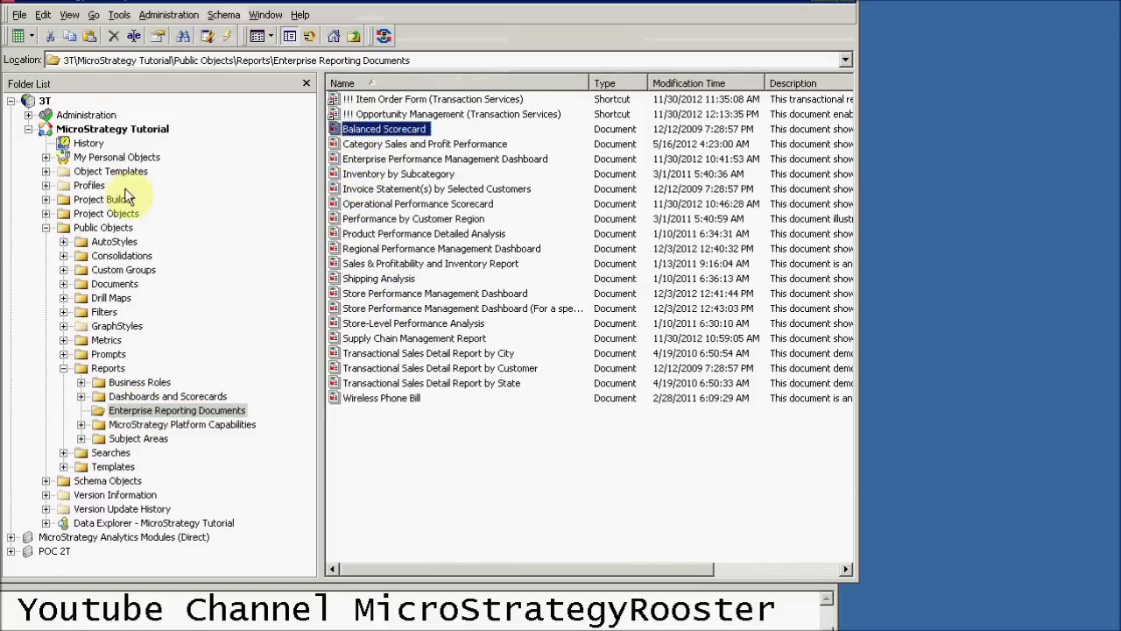
pyautogui.click(46, 171)
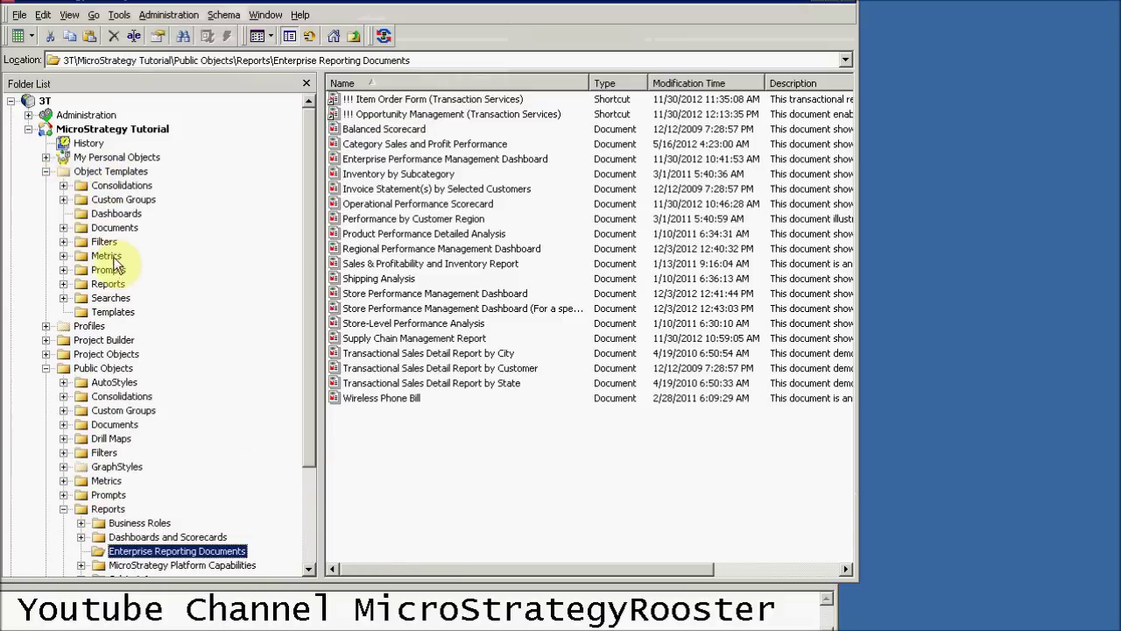
pyautogui.click(109, 214)
pyautogui.click(384, 364)
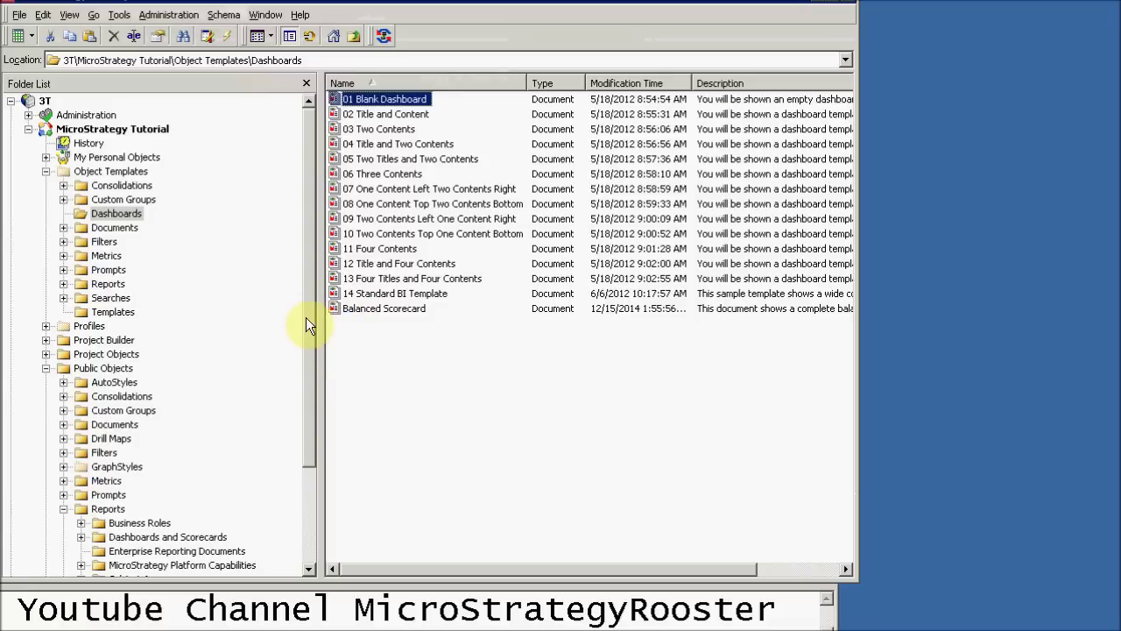
pyautogui.moveTo(306, 324); pyautogui.dragTo(308, 400)
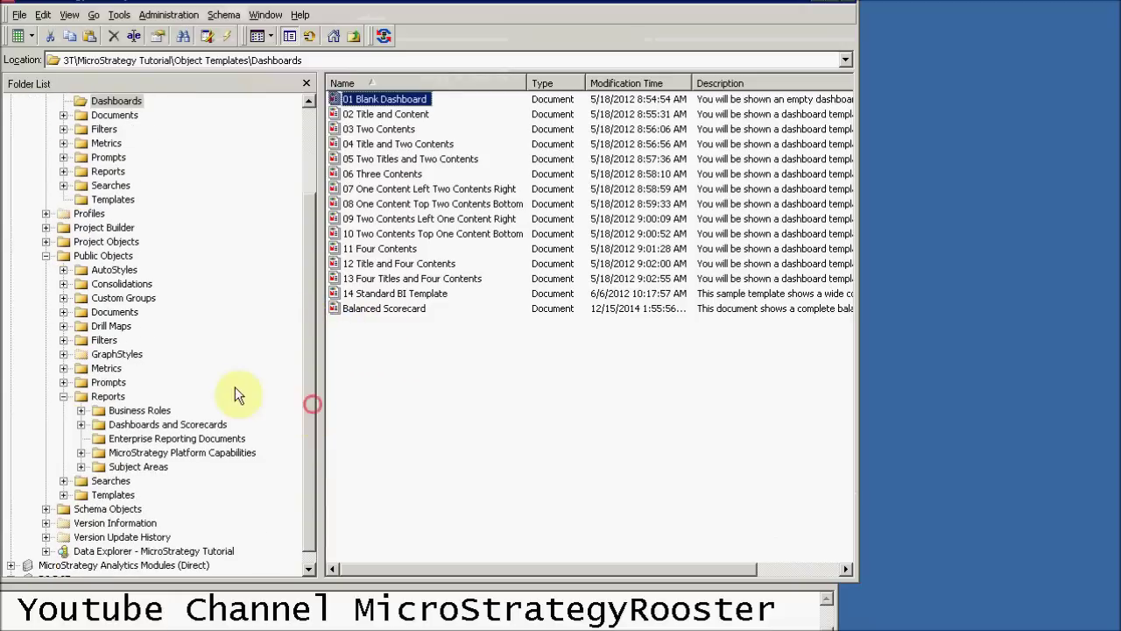
# Show the contents of the Public Objects Reports folder.
pyautogui.click(106, 397)
pyautogui.click(333, 293)
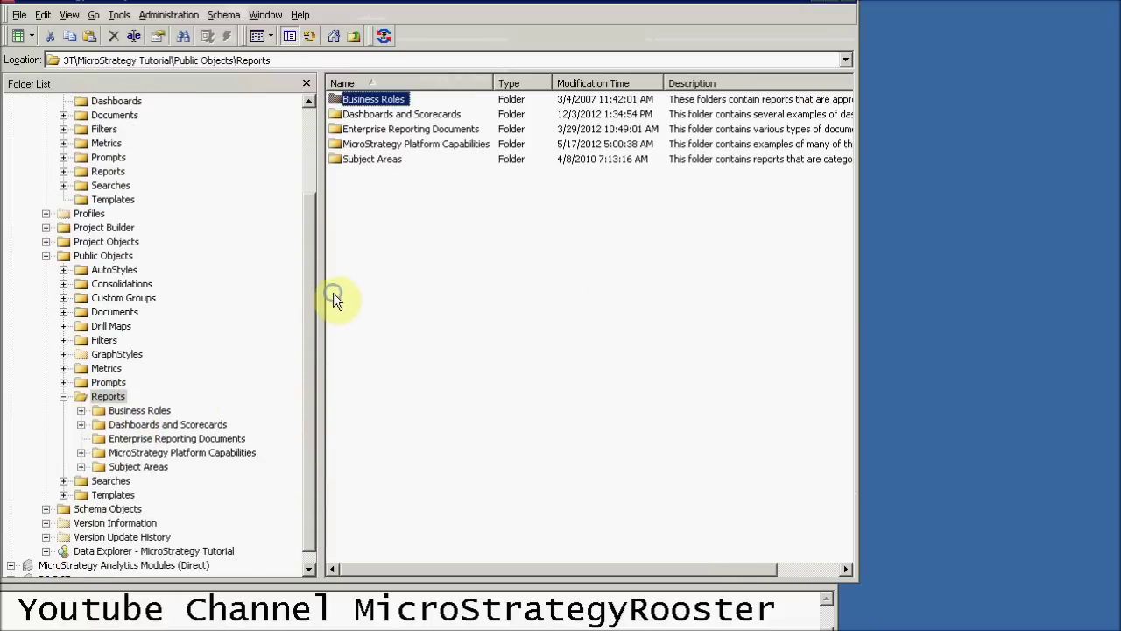
pyautogui.rightClick(333, 293)
# Start a new document, scroll its Dashboards templates to find Balanced Scorecard, then cancel.
pyautogui.moveTo(455, 401)
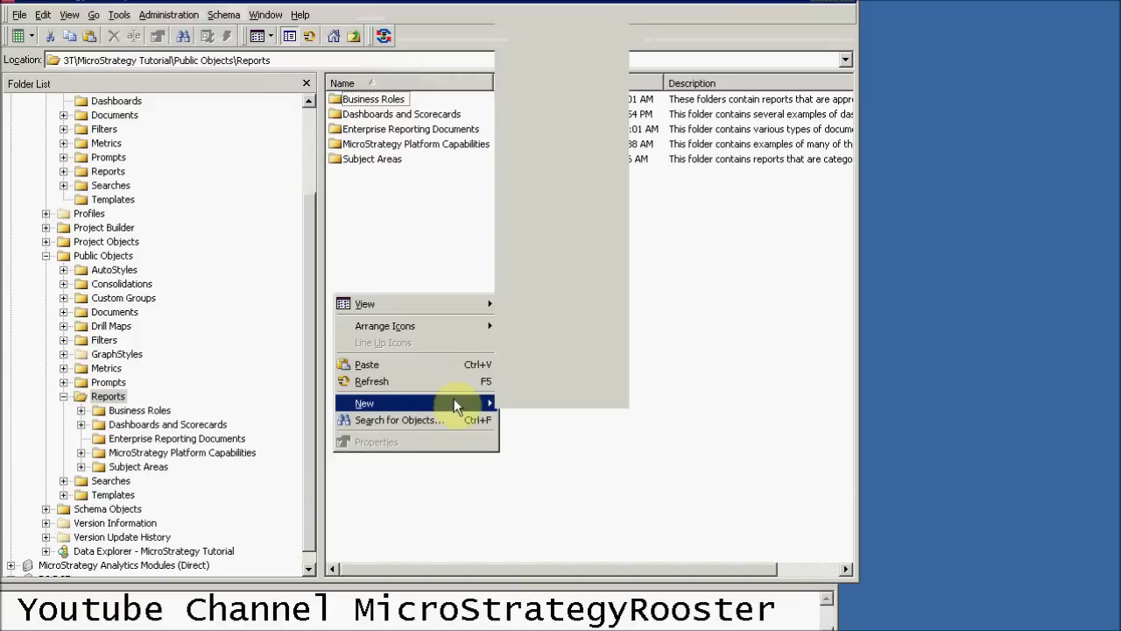
pyautogui.moveTo(560, 396)
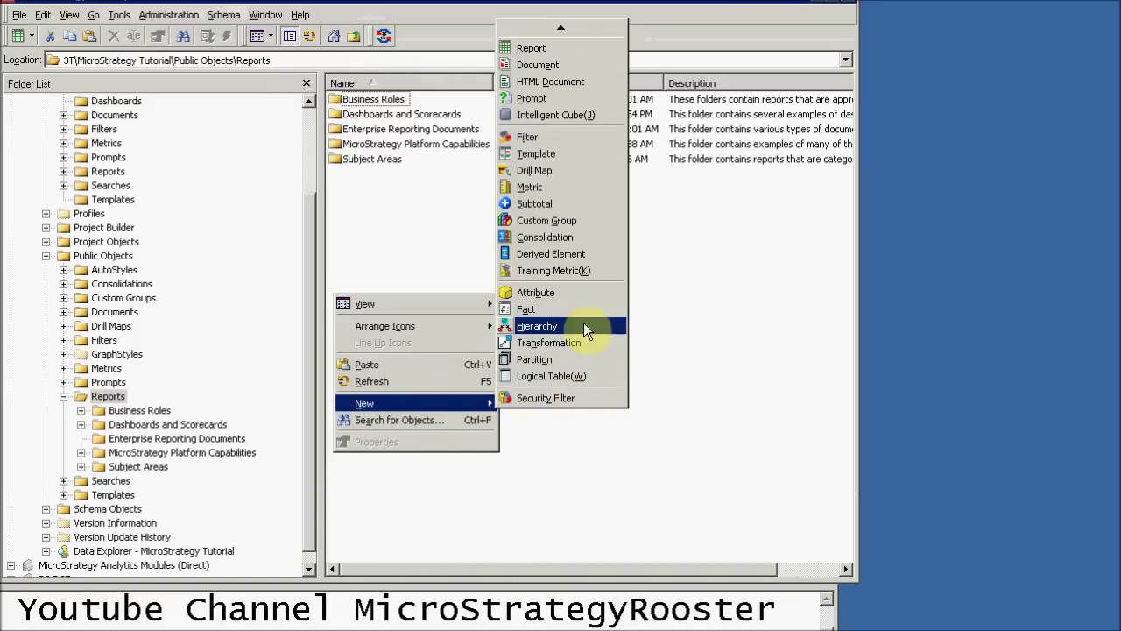
pyautogui.click(526, 68)
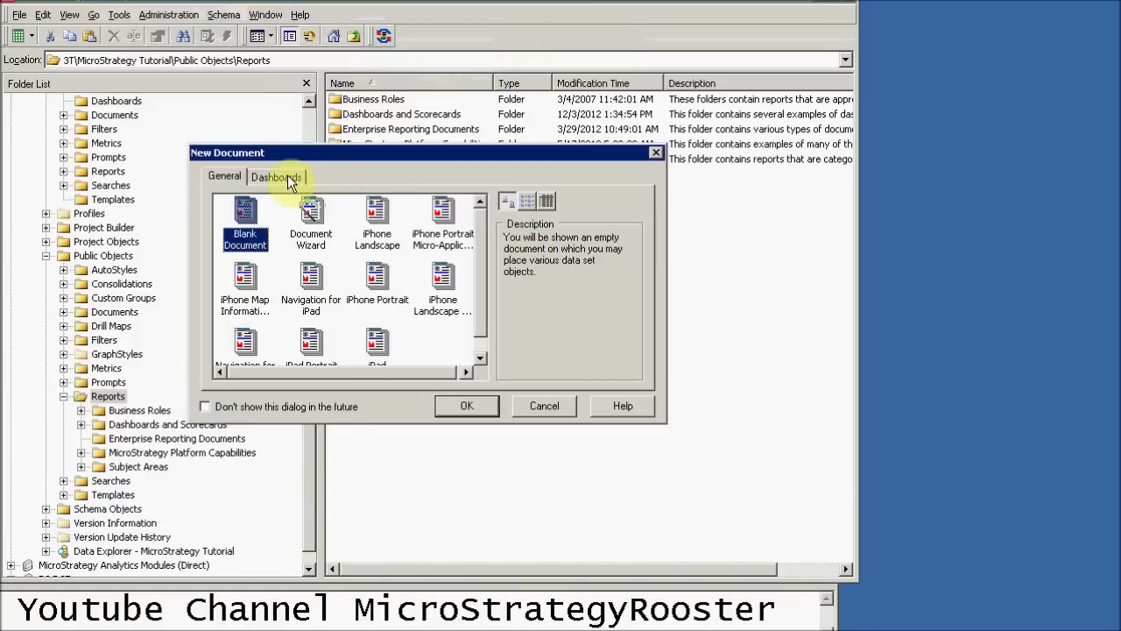
pyautogui.click(286, 178)
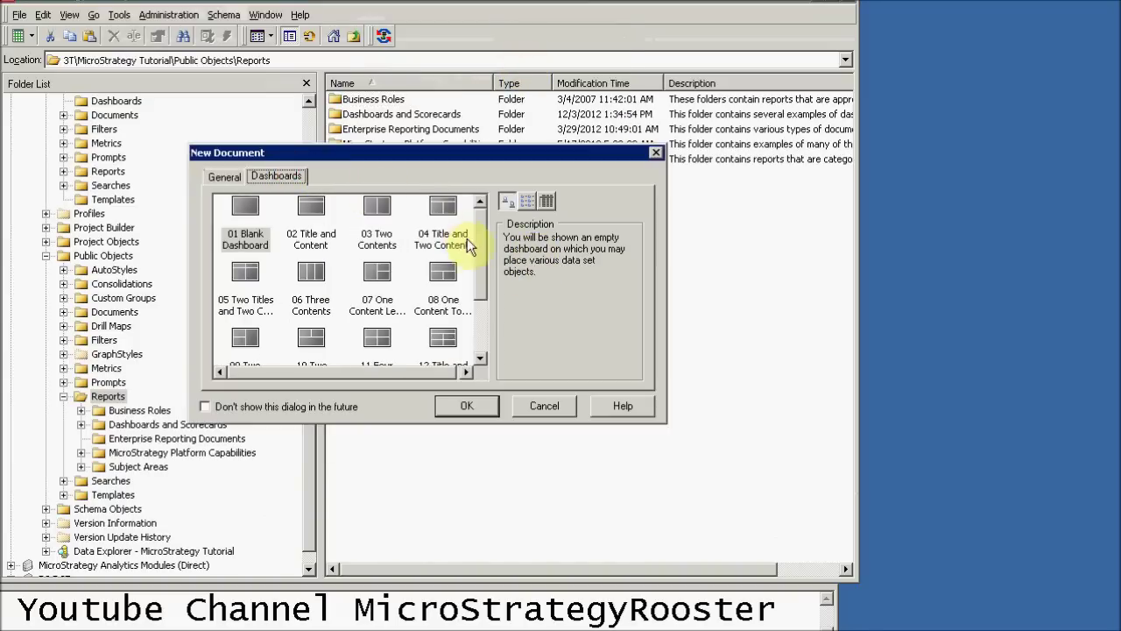
pyautogui.moveTo(478, 259); pyautogui.dragTo(481, 309)
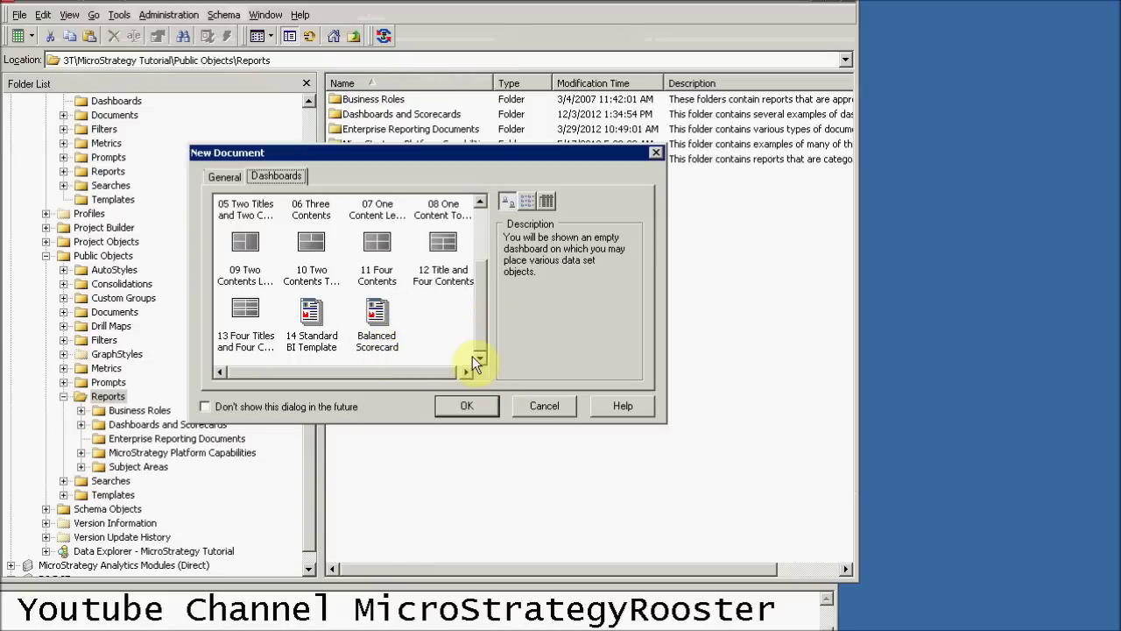
pyautogui.moveTo(480, 338); pyautogui.dragTo(481, 244)
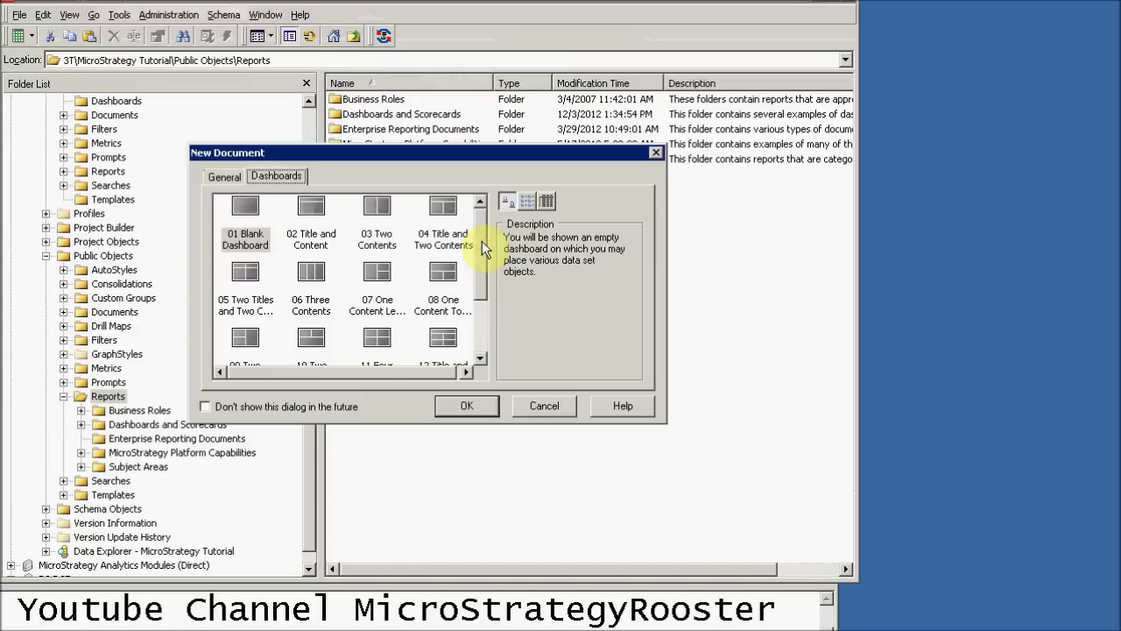
pyautogui.click(536, 406)
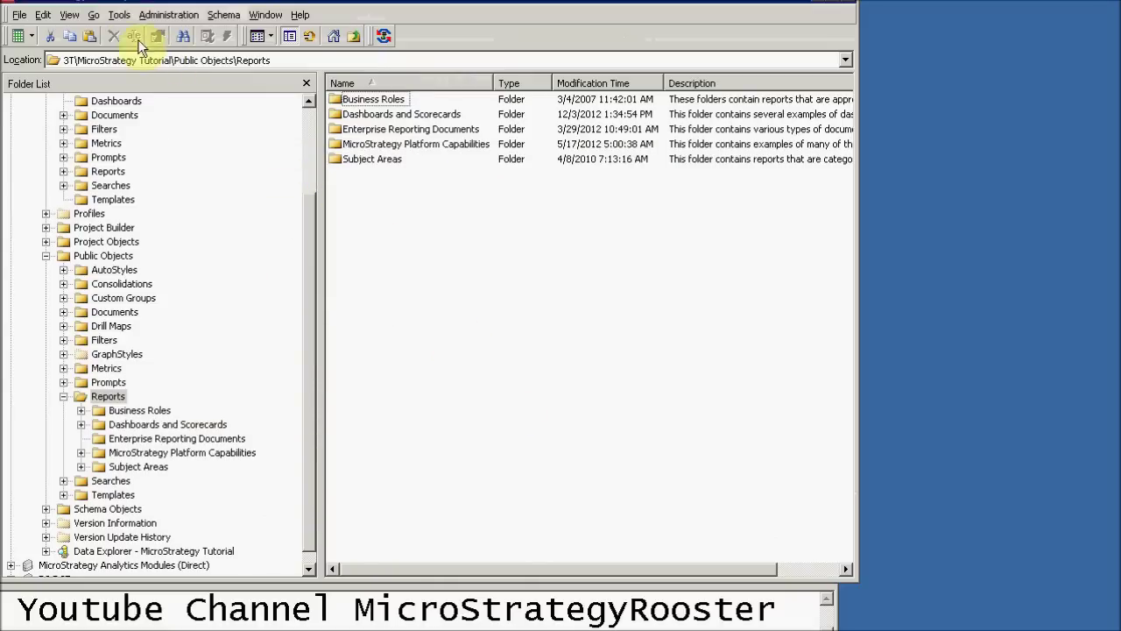
# Open Project Configuration for the MicroStrategy Tutorial project from the Folder List.
pyautogui.click(117, 16)
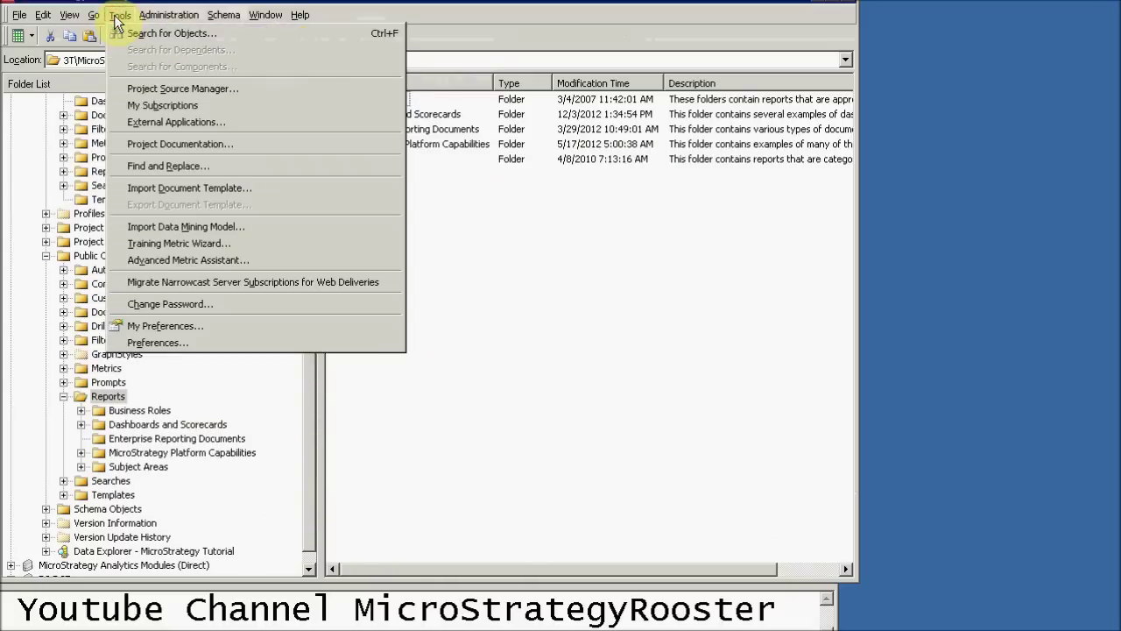
pyautogui.click(115, 15)
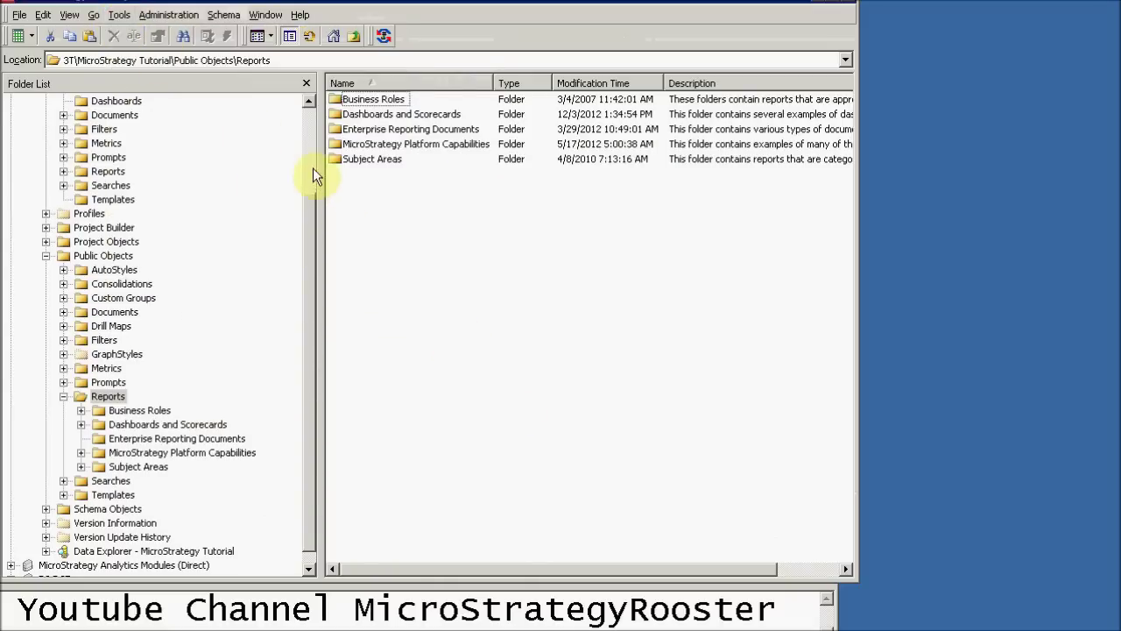
pyautogui.scroll(3, 310, 155)
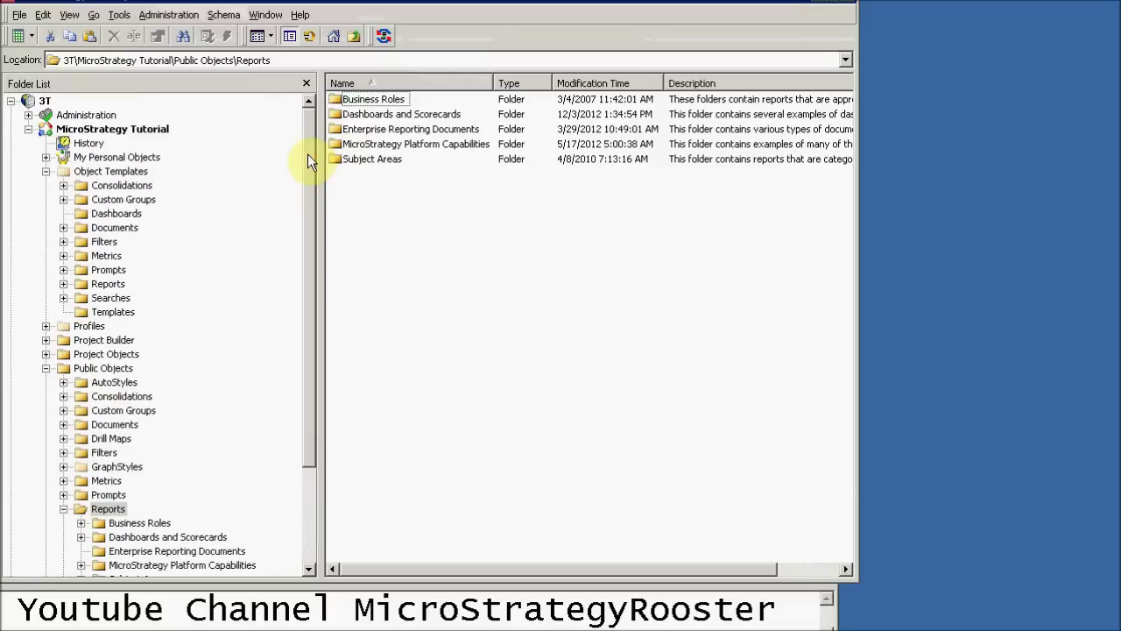
pyautogui.rightClick(118, 132)
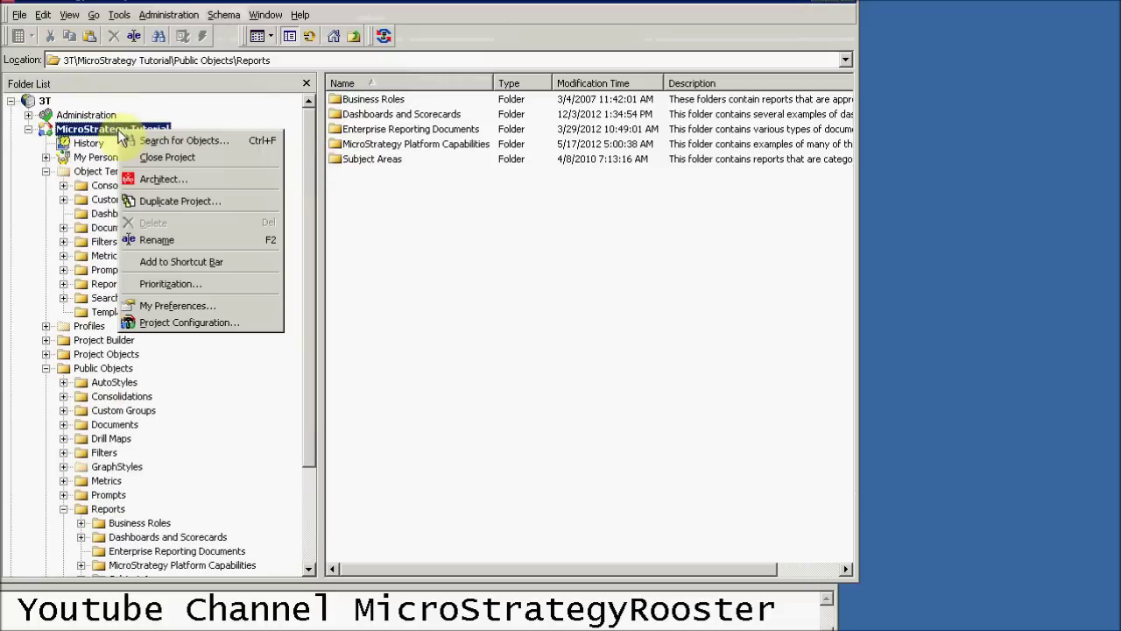
pyautogui.click(207, 323)
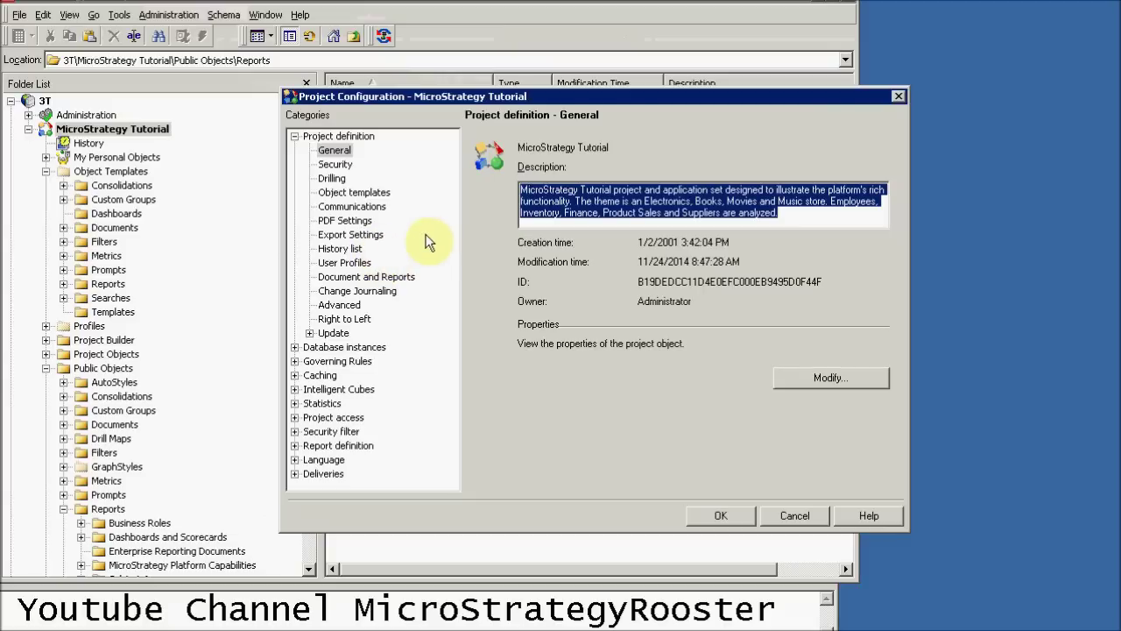
# Under Project definition > Export Settings, change the Flash export format from MHT to PDF and save.
pyautogui.click(334, 237)
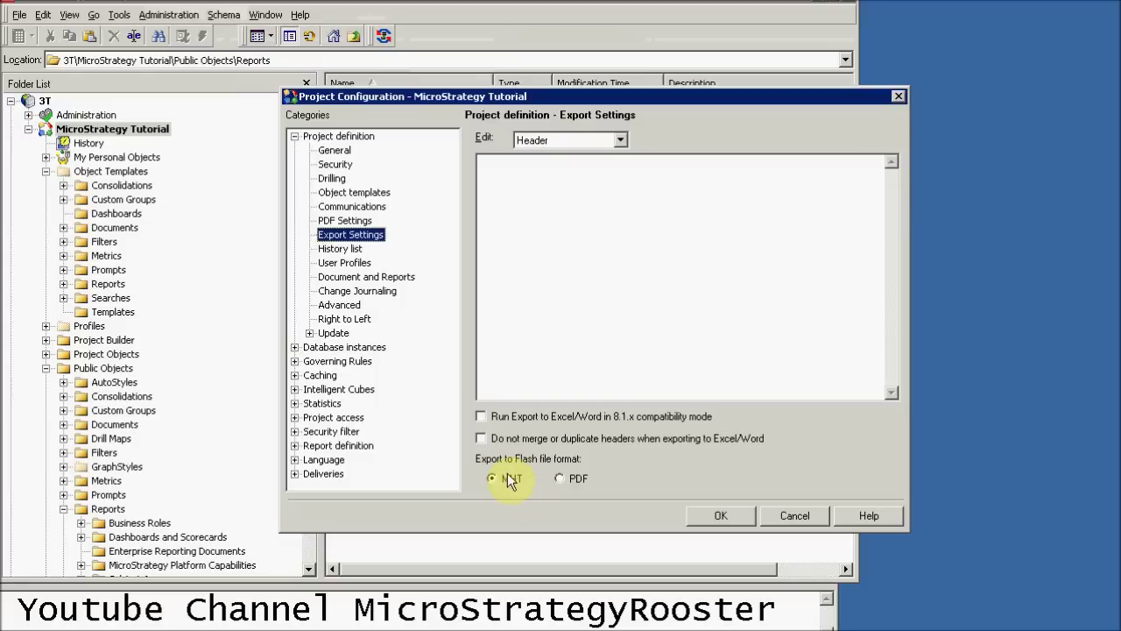
pyautogui.click(560, 478)
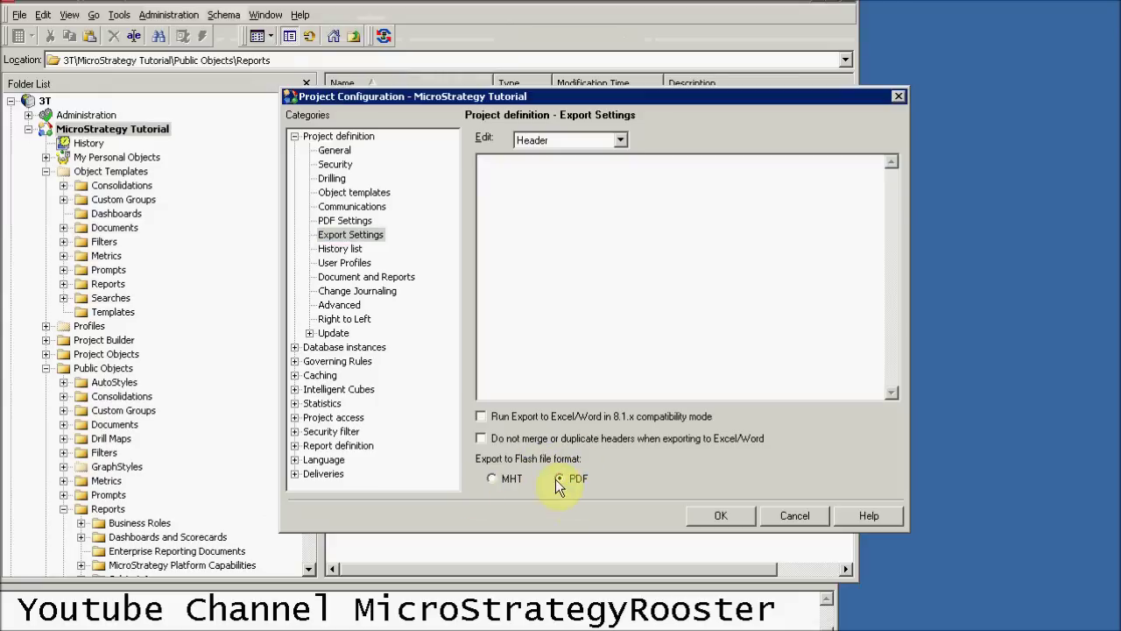
pyautogui.click(491, 478)
pyautogui.click(728, 515)
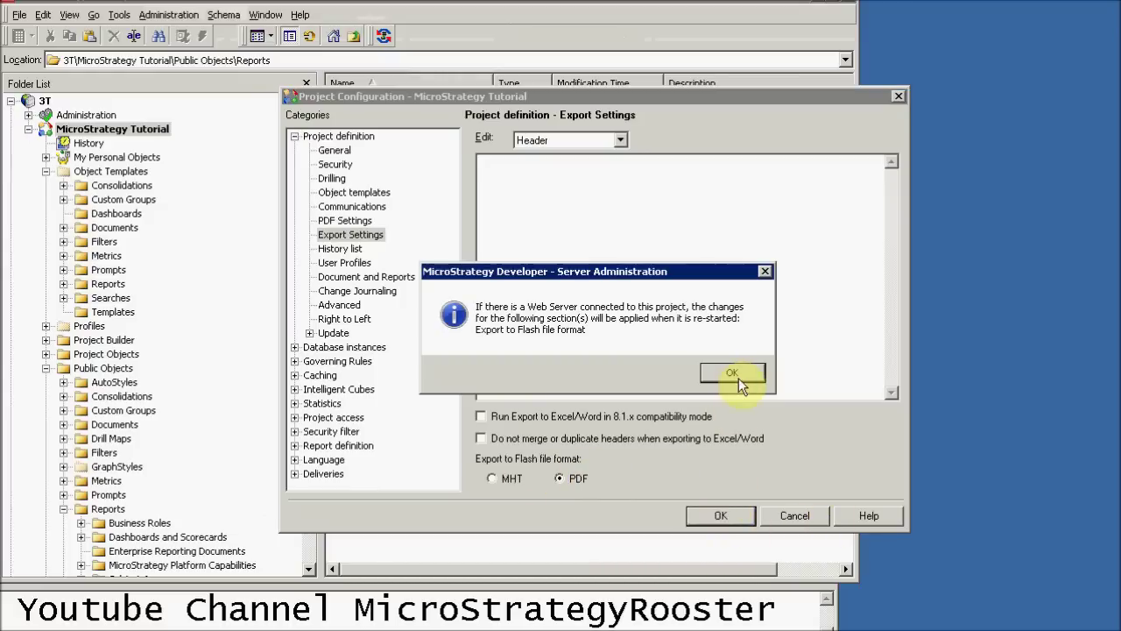
pyautogui.click(734, 375)
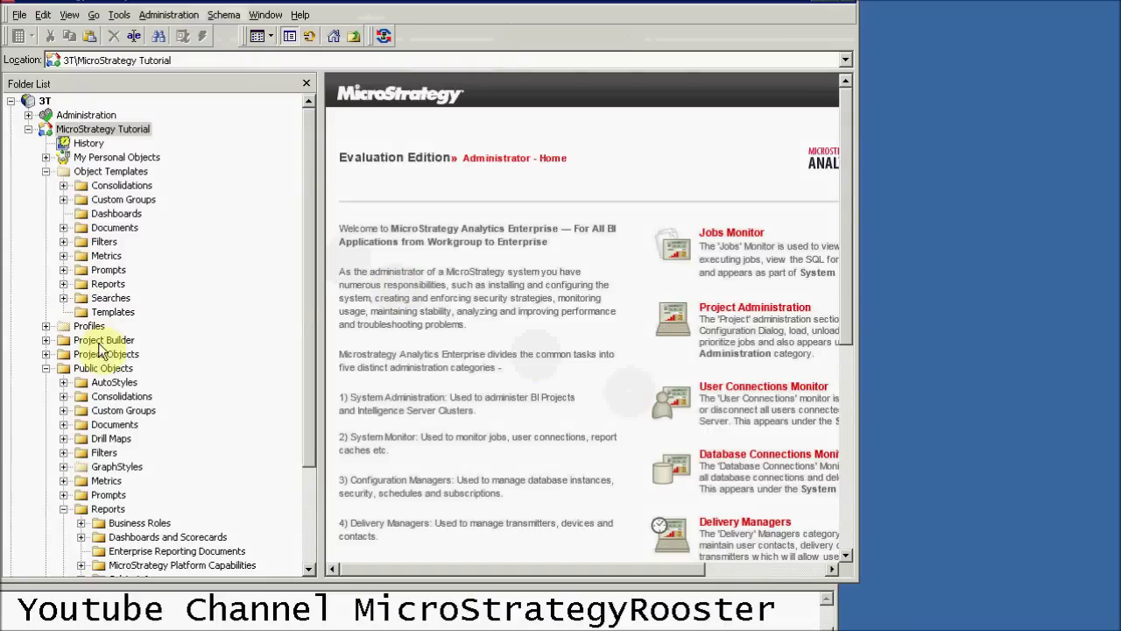
# Create a new document in Public Objects from the 01 Blank Dashboard template on the Dashboards tab.
pyautogui.click(101, 369)
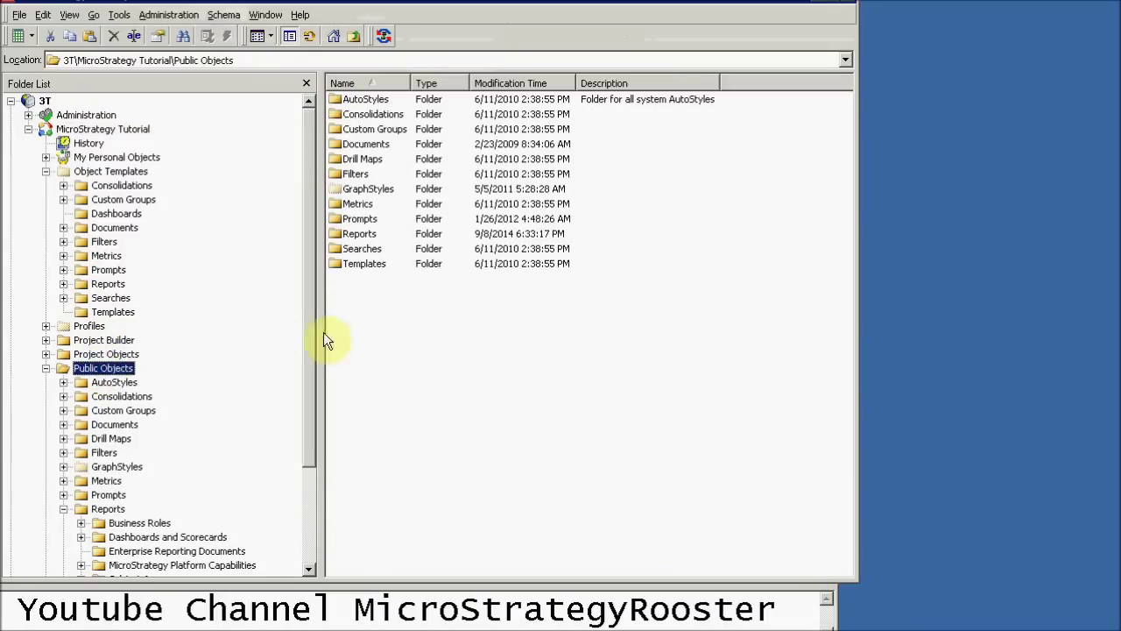
pyautogui.rightClick(360, 327)
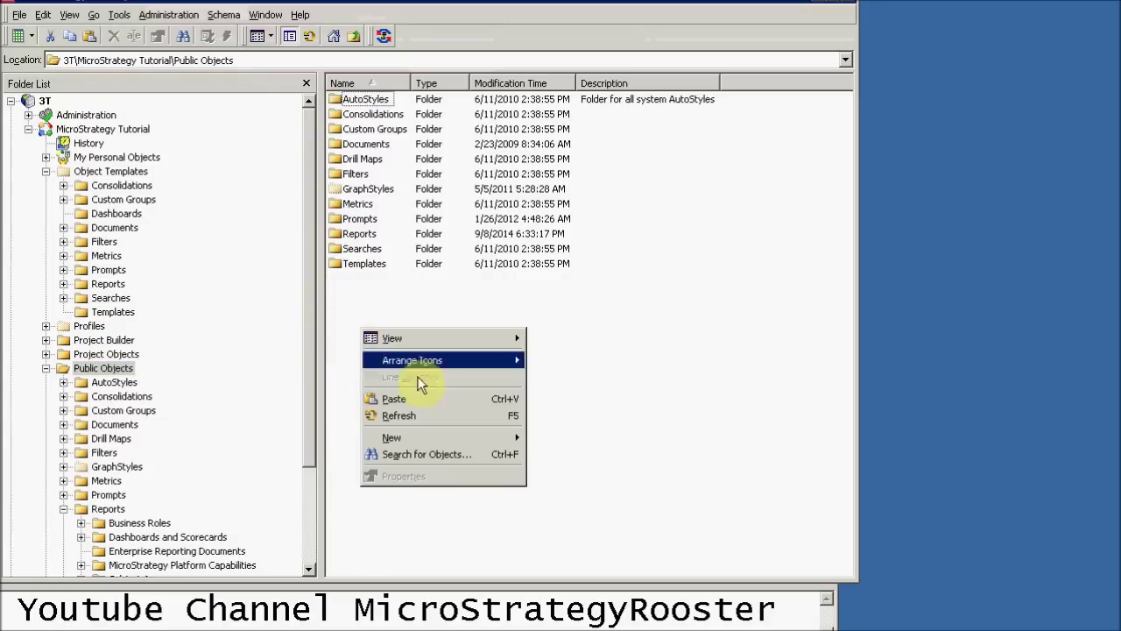
pyautogui.moveTo(486, 434)
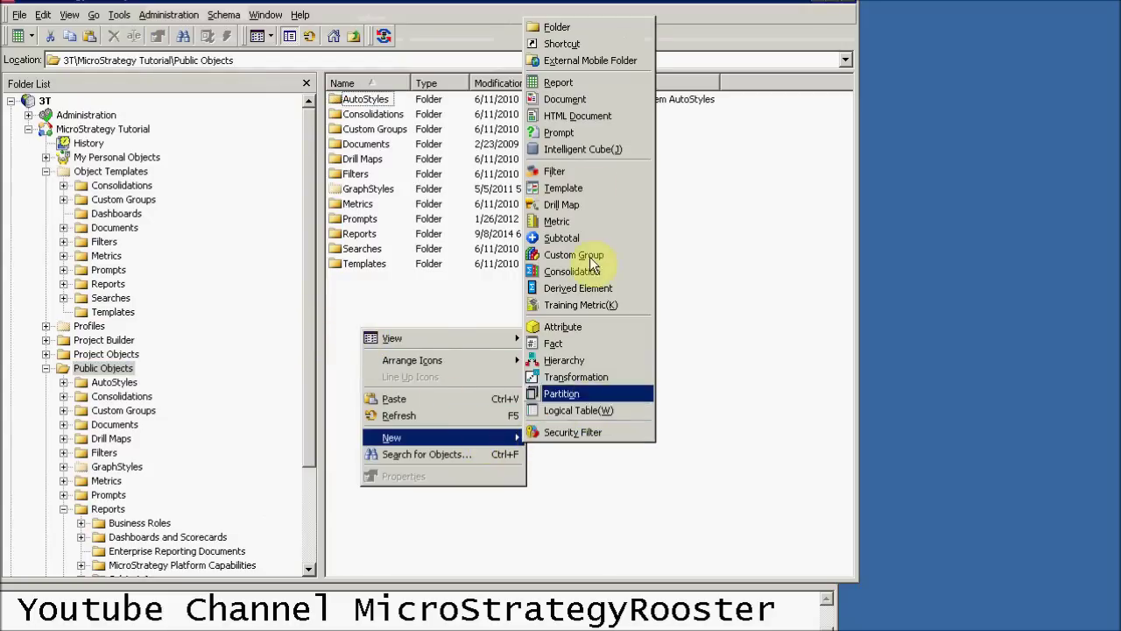
pyautogui.click(565, 99)
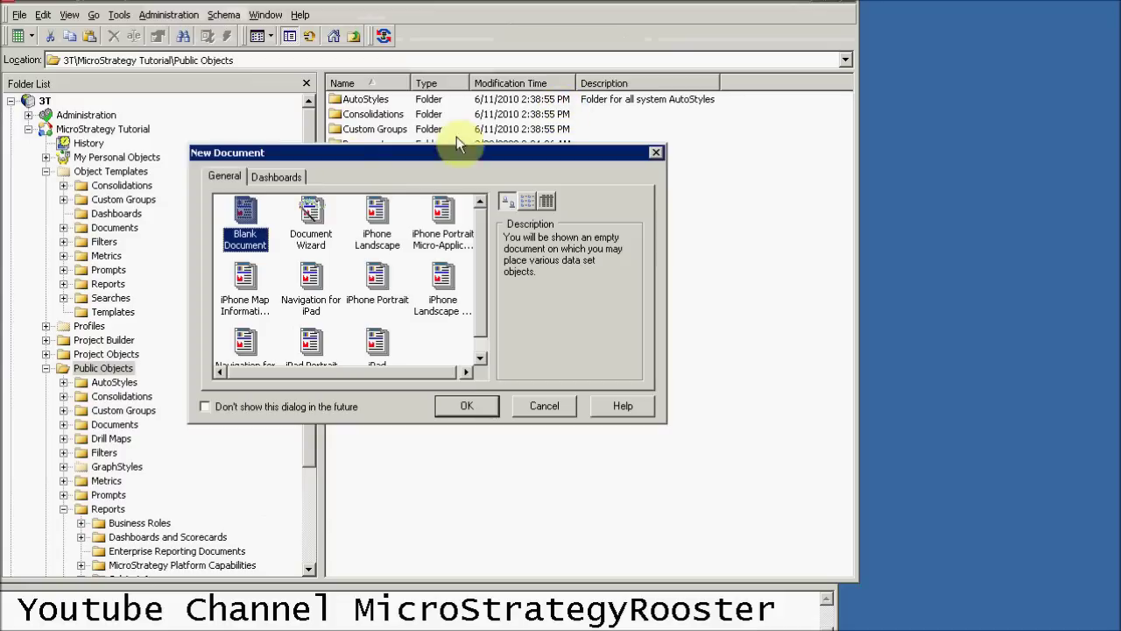
pyautogui.click(273, 176)
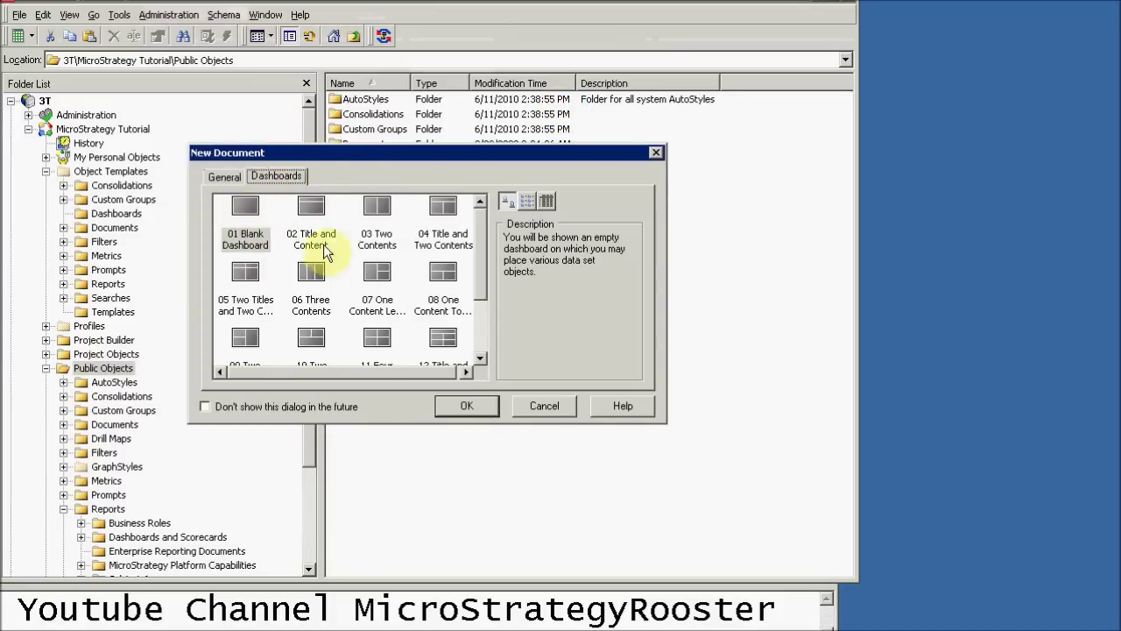
pyautogui.moveTo(485, 286); pyautogui.dragTo(486, 213)
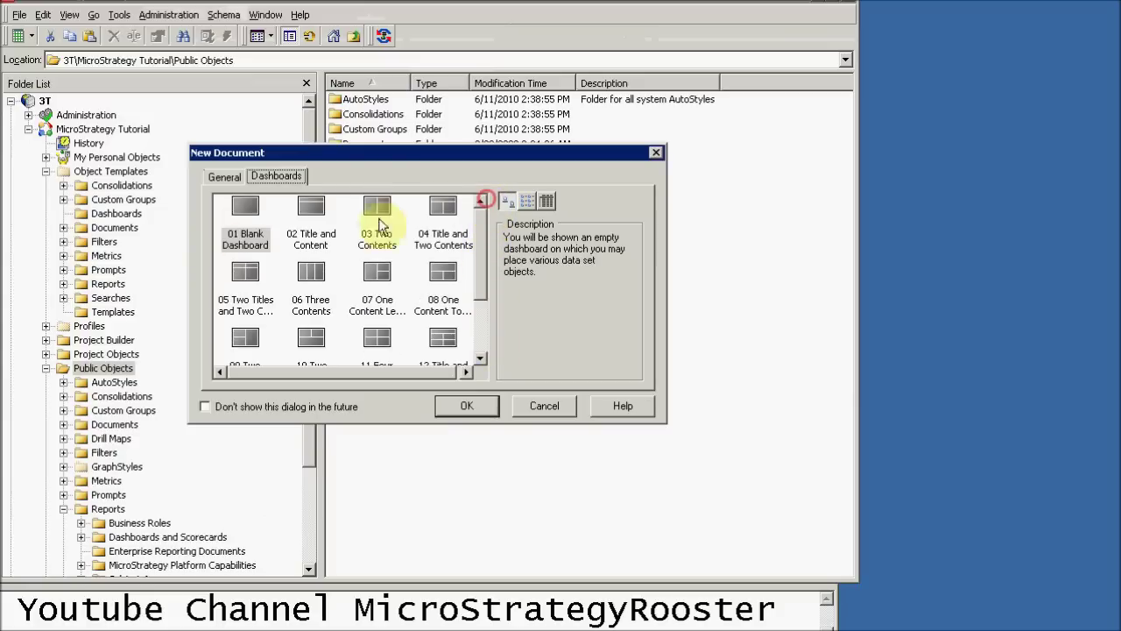
pyautogui.click(464, 406)
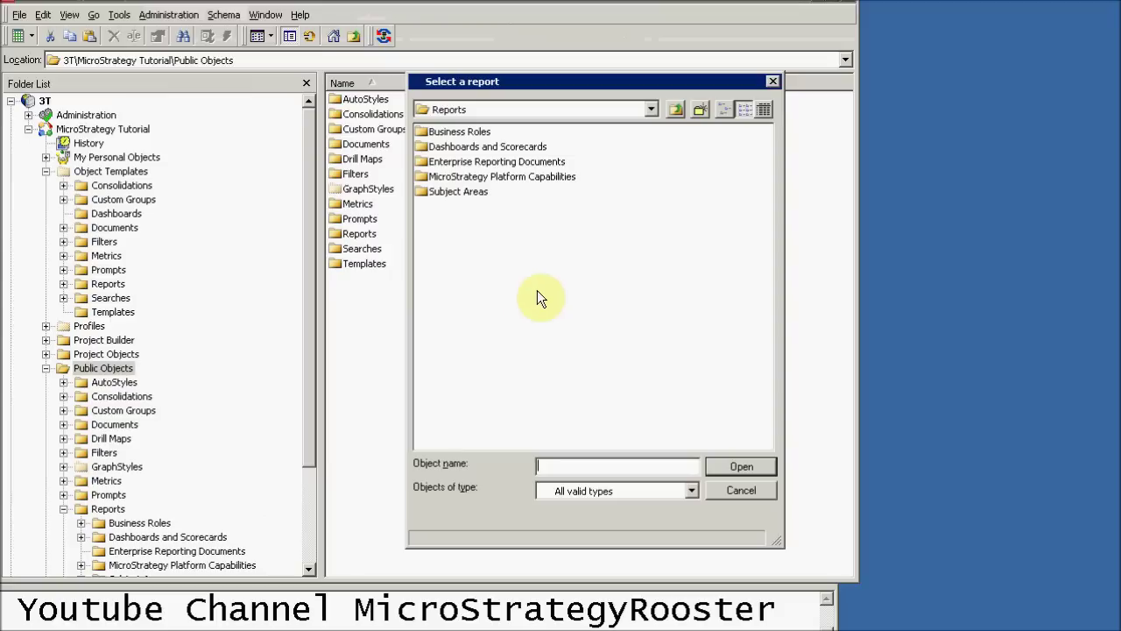
# Choose Customers Summary from Subject Areas > Customer Analysis as the dataset, then restore and shrink the editor window.
pyautogui.doubleClick(436, 193)
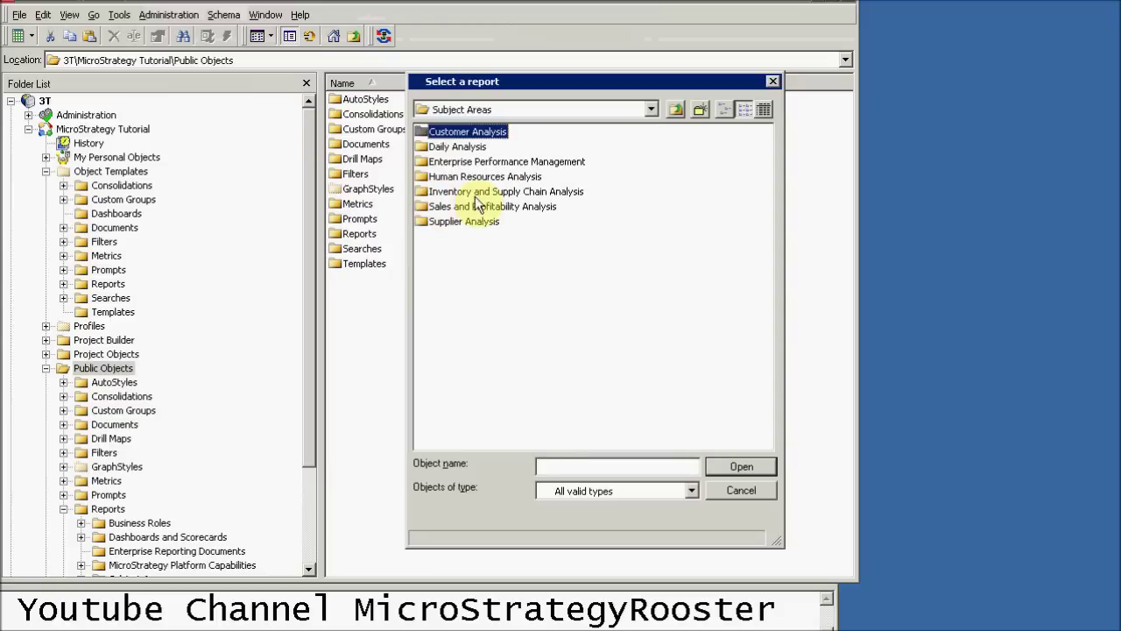
pyautogui.doubleClick(457, 132)
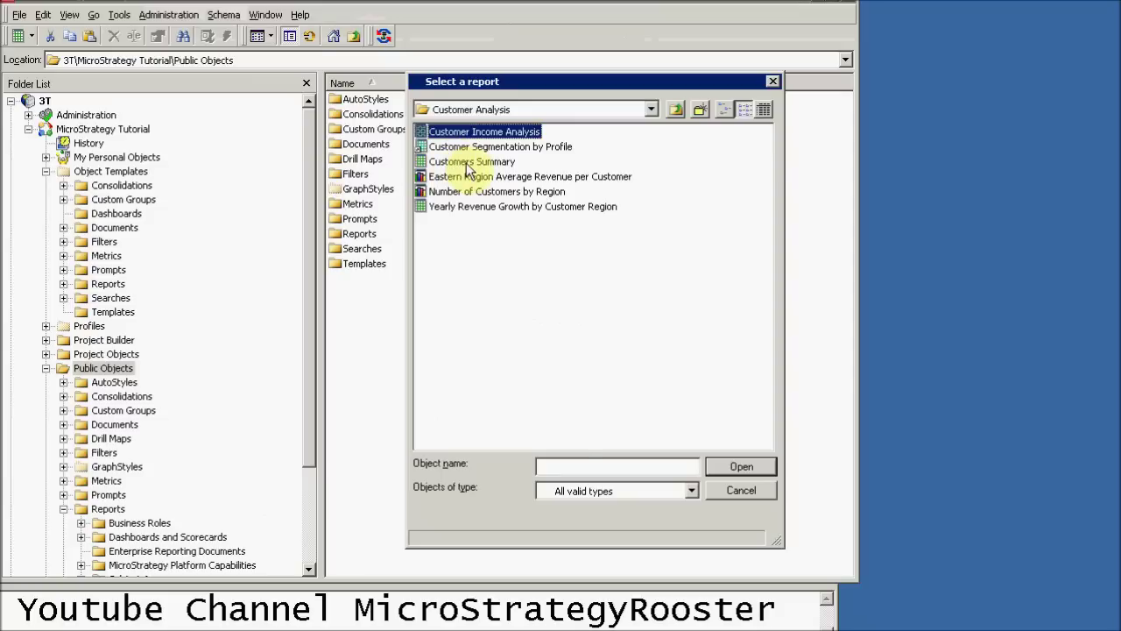
pyautogui.click(468, 163)
pyautogui.click(730, 465)
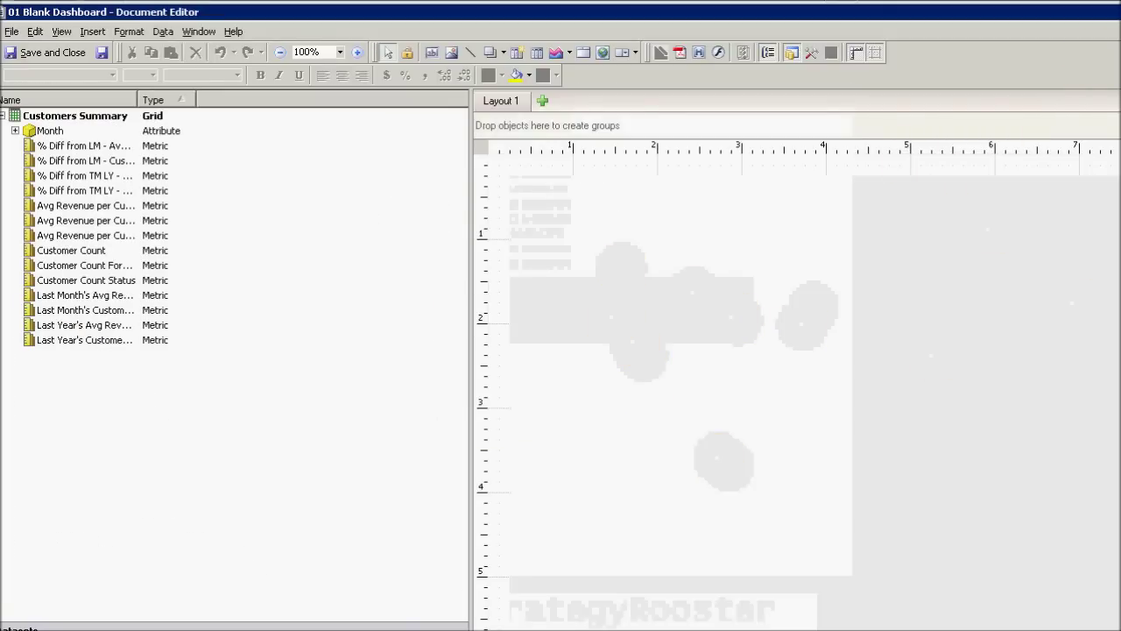
pyautogui.click(1034, 12)
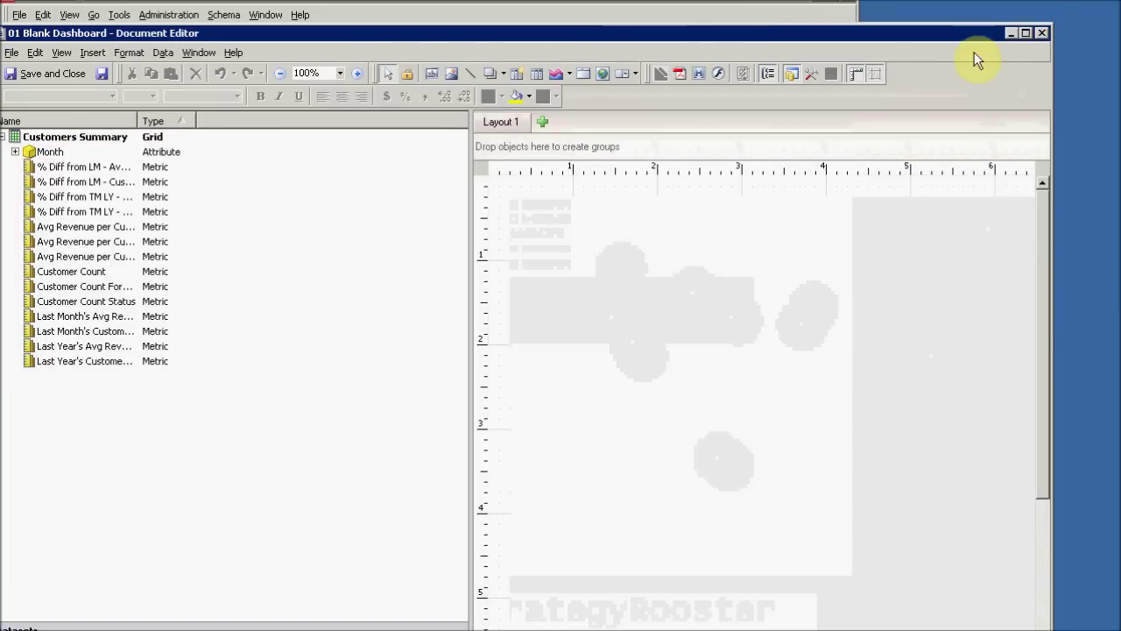
pyautogui.moveTo(1043, 26); pyautogui.dragTo(997, 138)
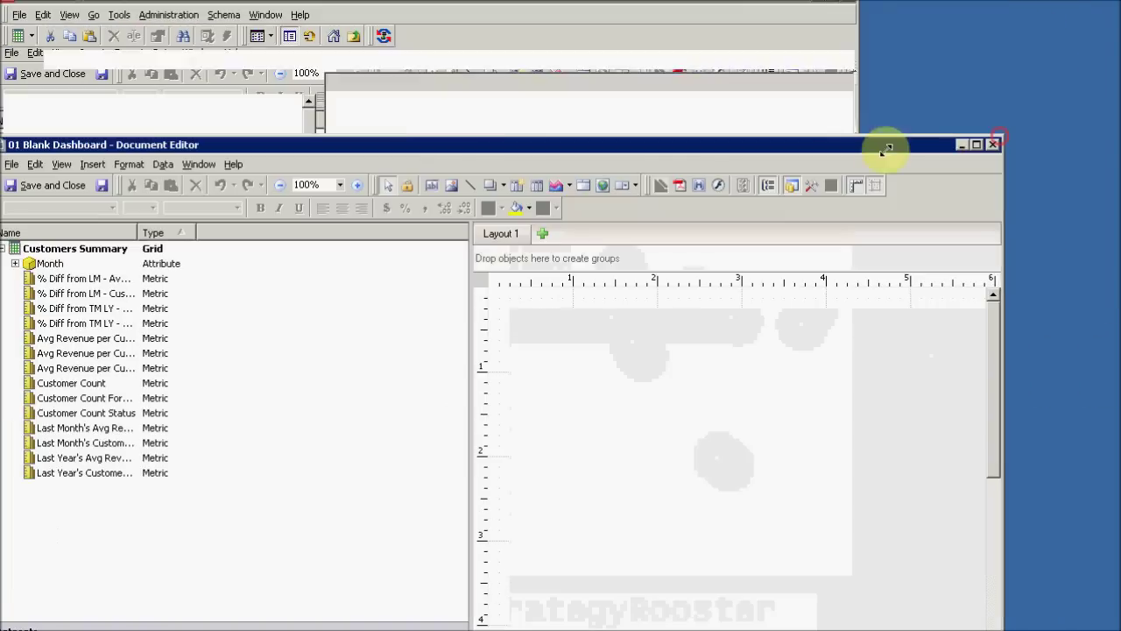
# Turn off Show single layout tab on the Advanced page of Document Properties.
pyautogui.moveTo(868, 147); pyautogui.dragTo(926, 25)
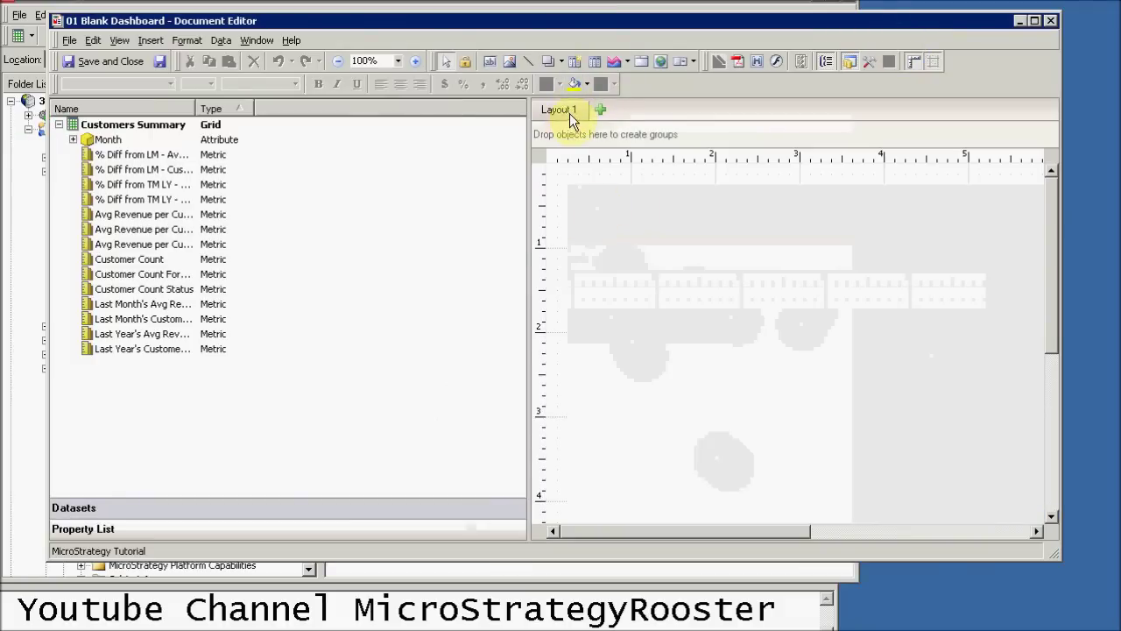
pyautogui.click(183, 43)
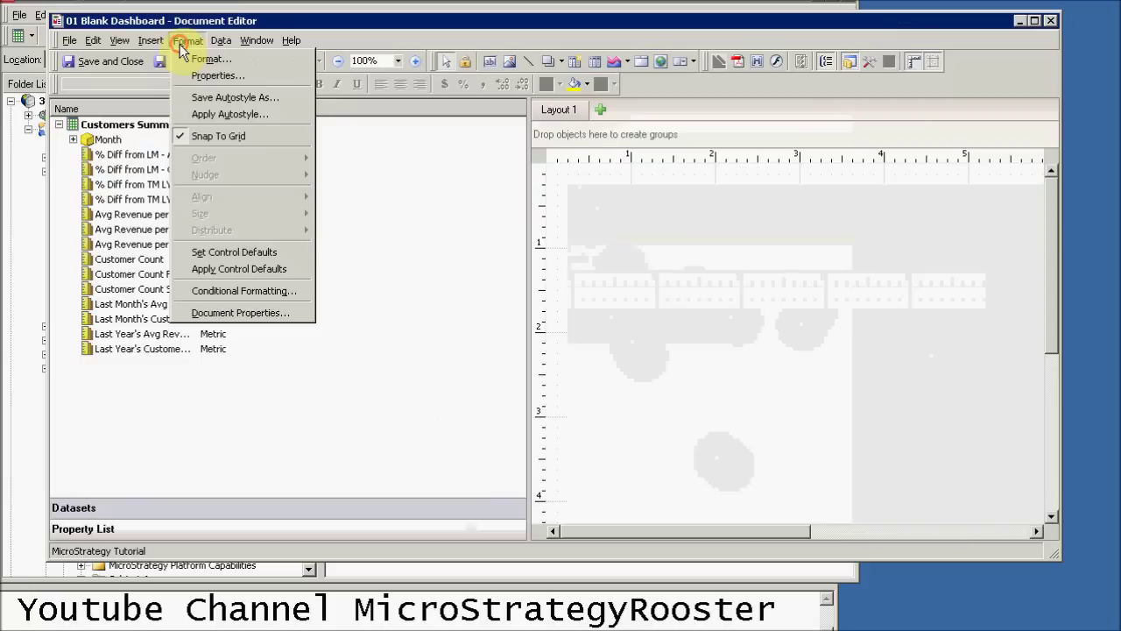
pyautogui.click(233, 312)
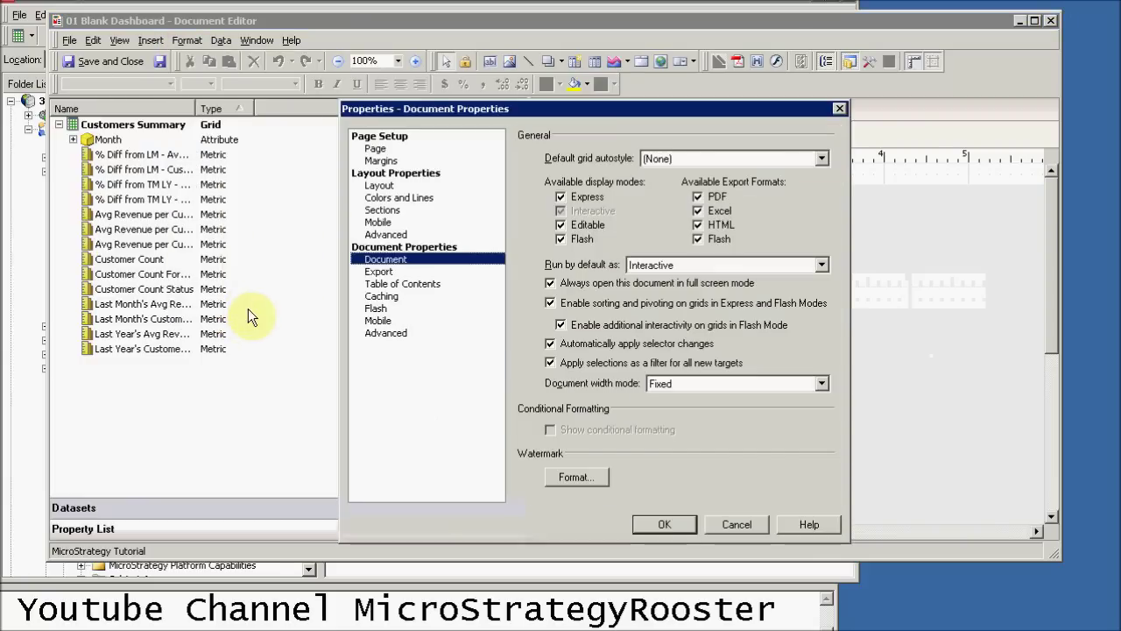
pyautogui.click(385, 337)
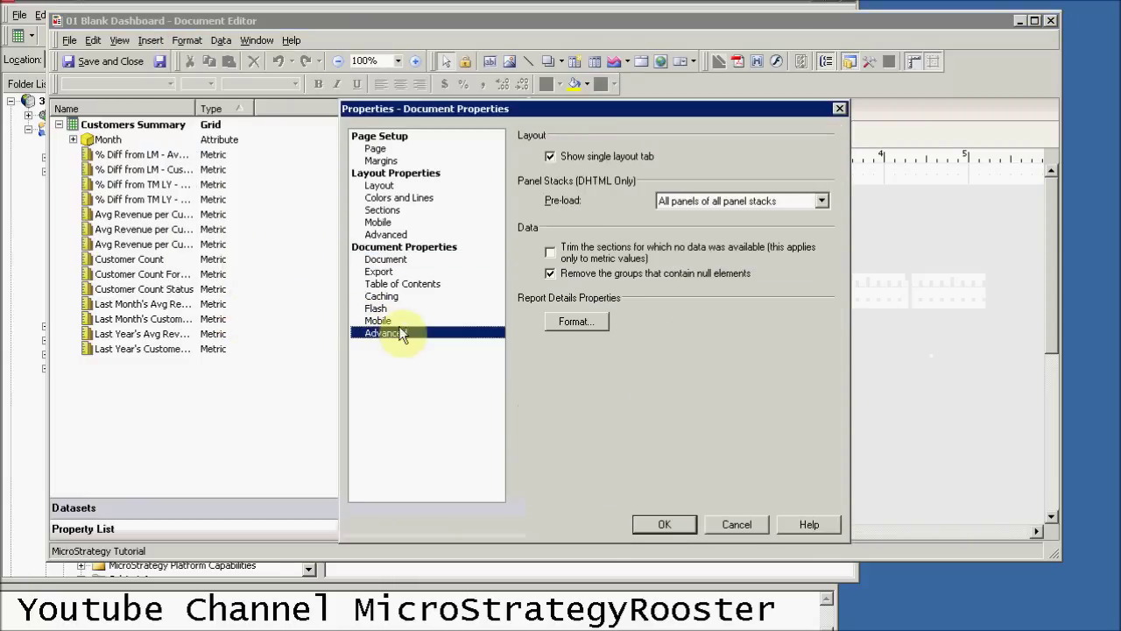
pyautogui.click(549, 156)
pyautogui.click(664, 524)
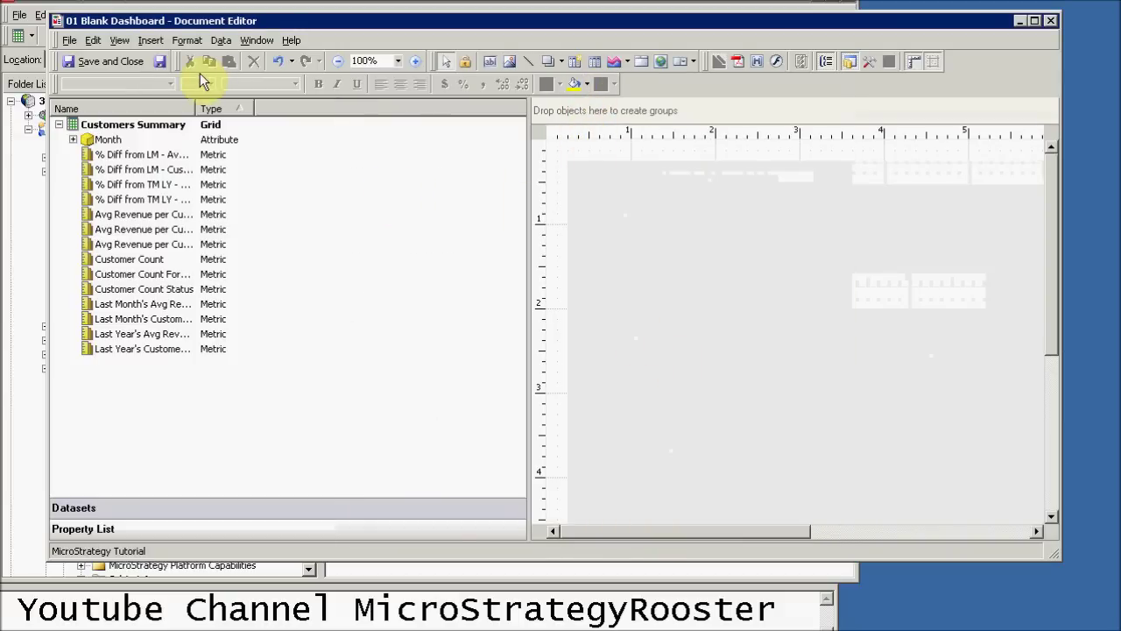
pyautogui.click(151, 41)
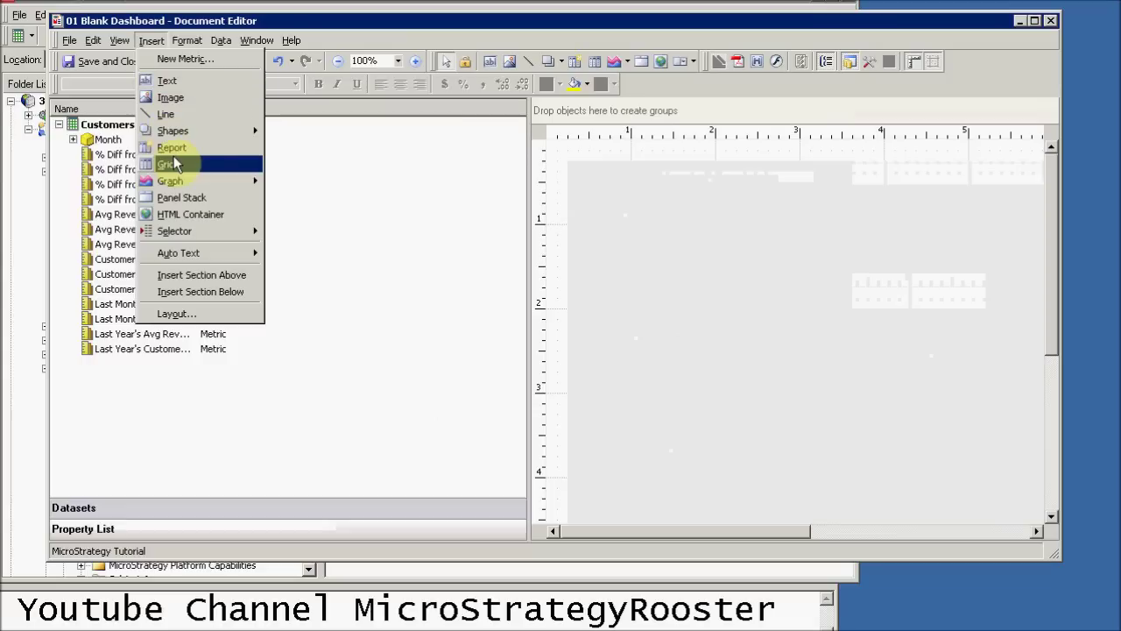
pyautogui.click(182, 314)
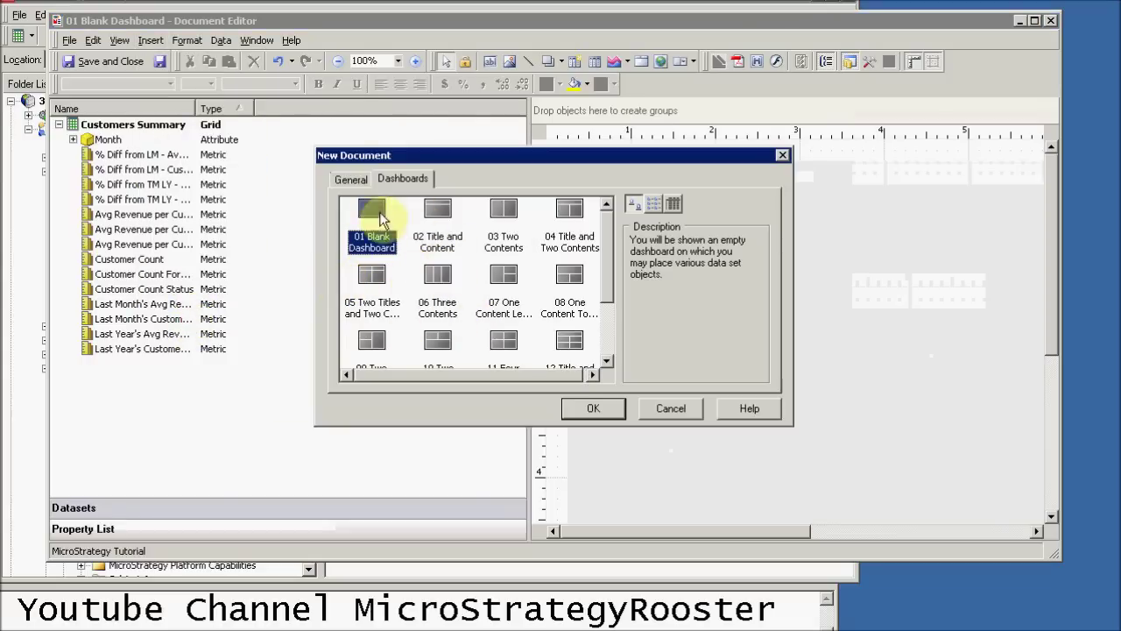
pyautogui.click(588, 408)
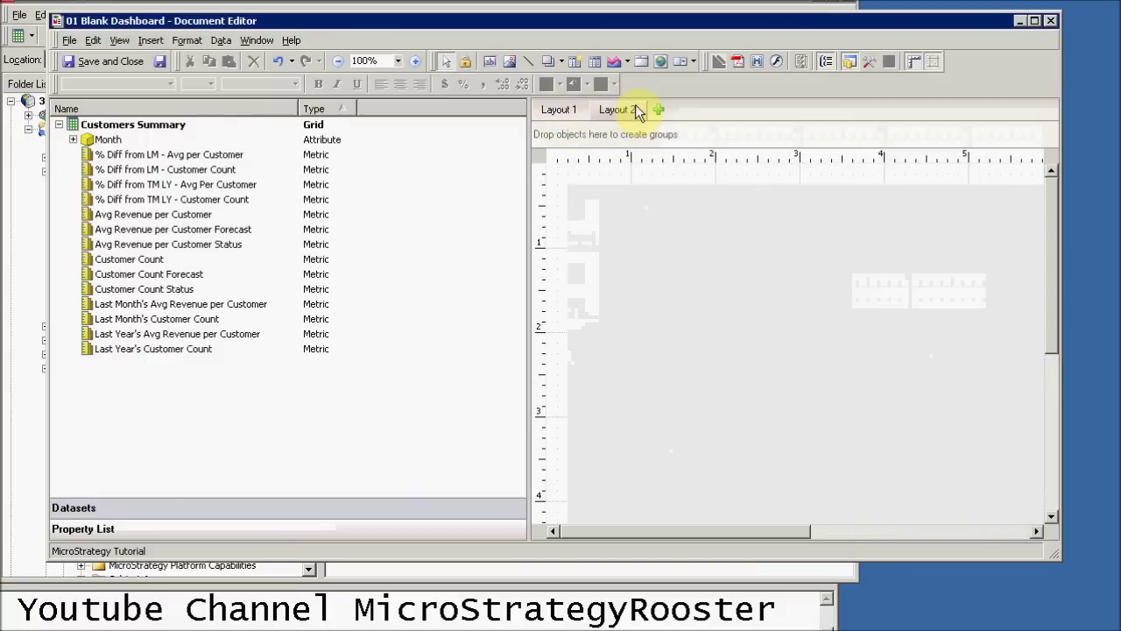
pyautogui.click(575, 110)
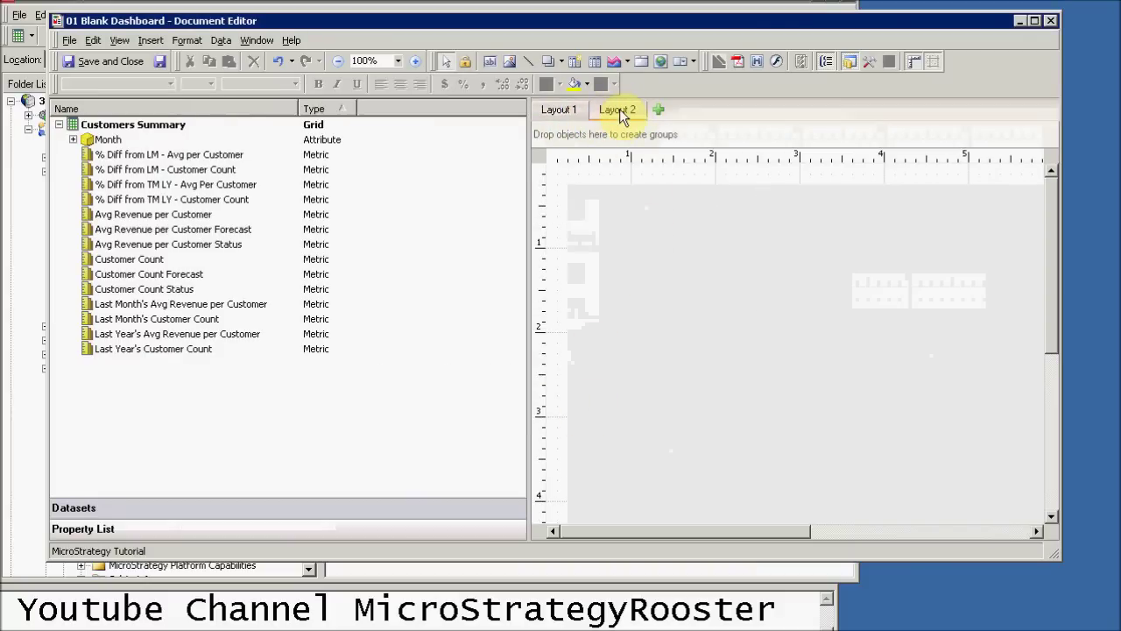
pyautogui.click(619, 111)
pyautogui.click(659, 111)
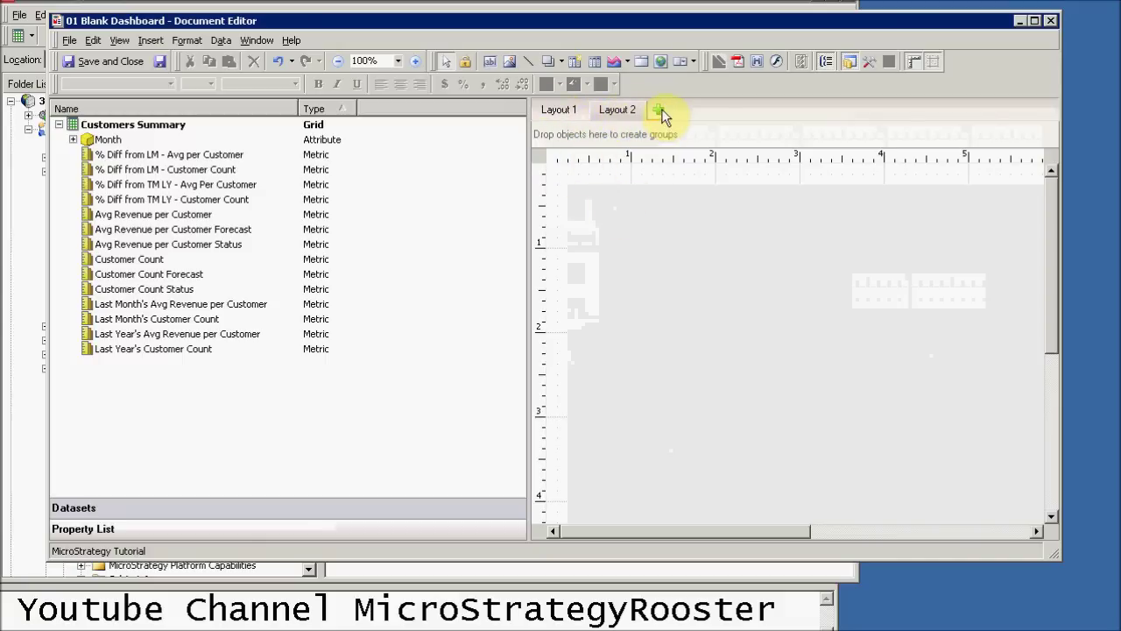
pyautogui.click(660, 111)
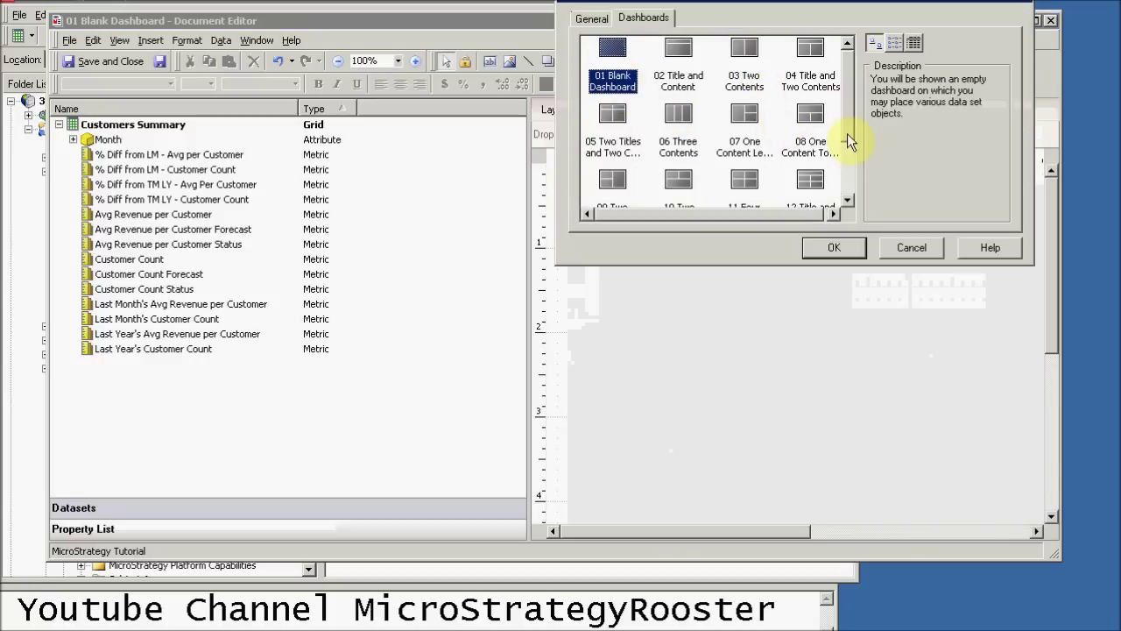
pyautogui.moveTo(850, 125); pyautogui.dragTo(849, 186)
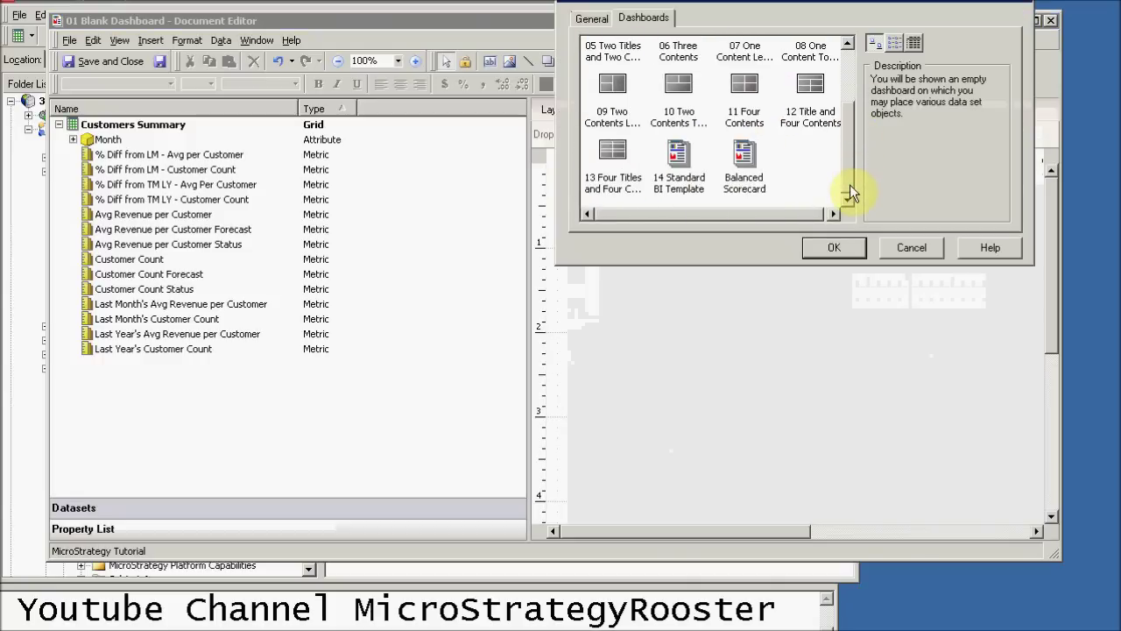
pyautogui.click(744, 158)
pyautogui.click(904, 248)
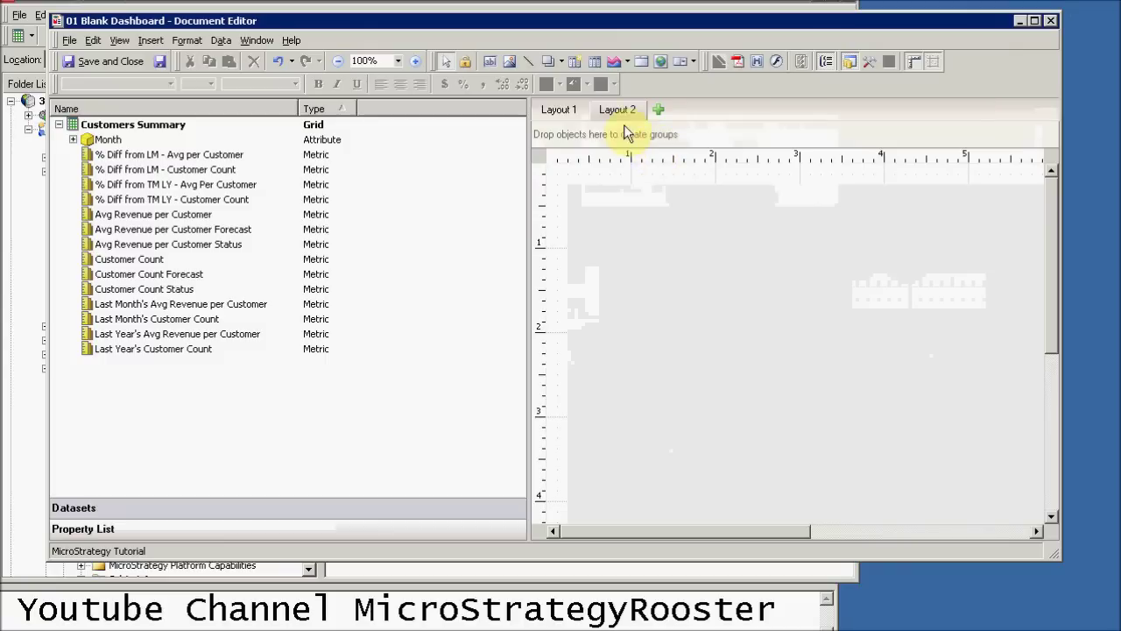
pyautogui.click(149, 41)
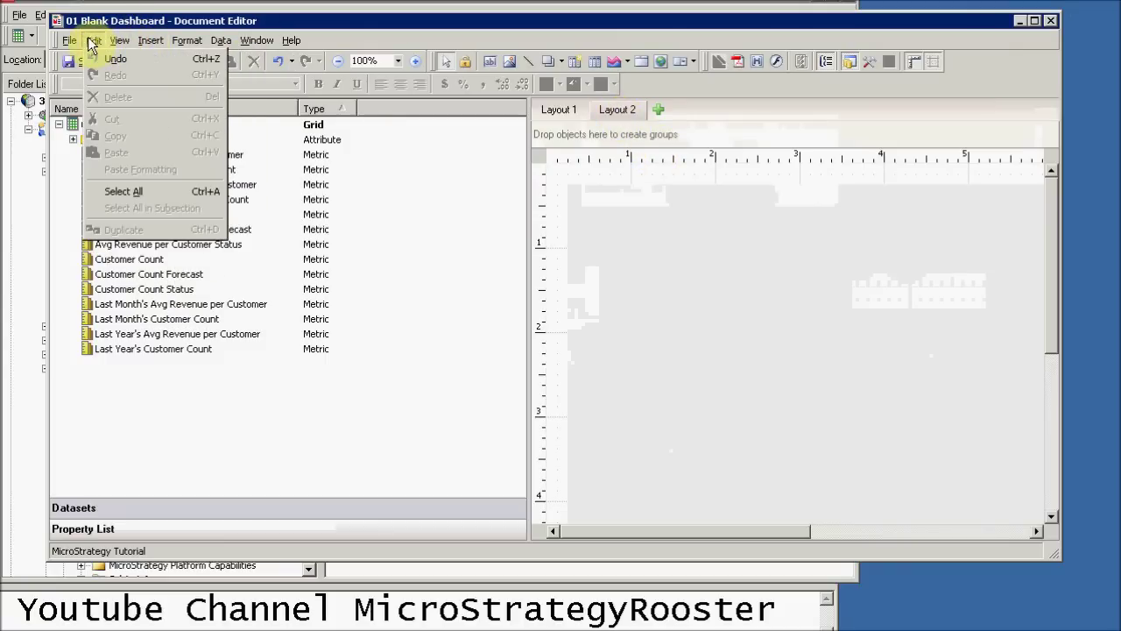
# Import the Store Sales document from Reports > Subject Areas > Daily Analysis as a new layout.
pyautogui.moveTo(71, 44)
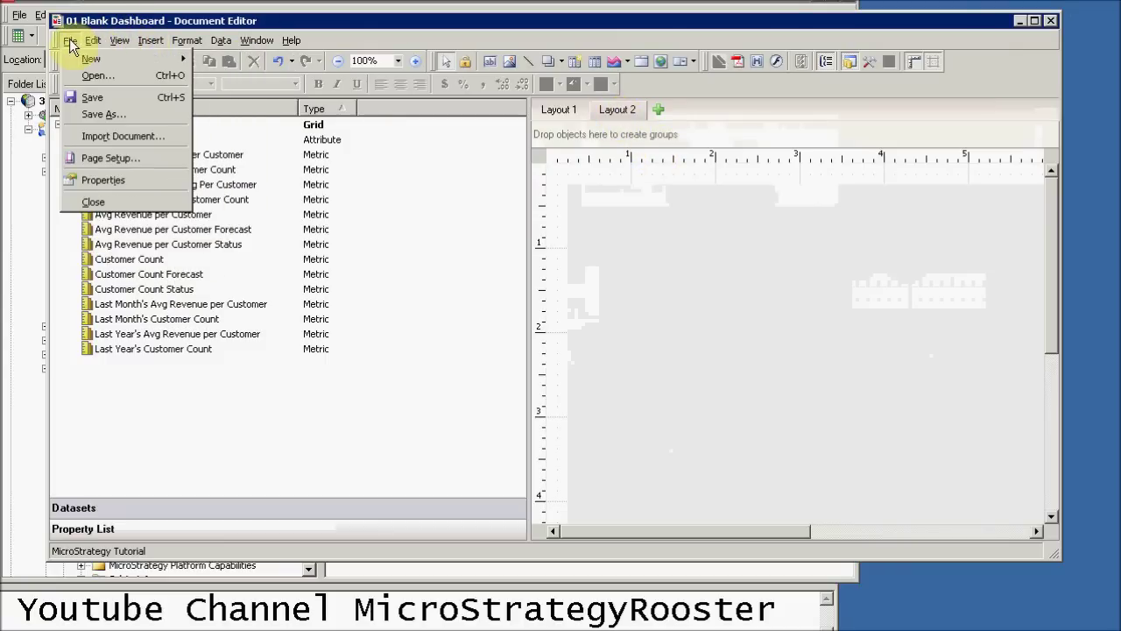
pyautogui.click(122, 136)
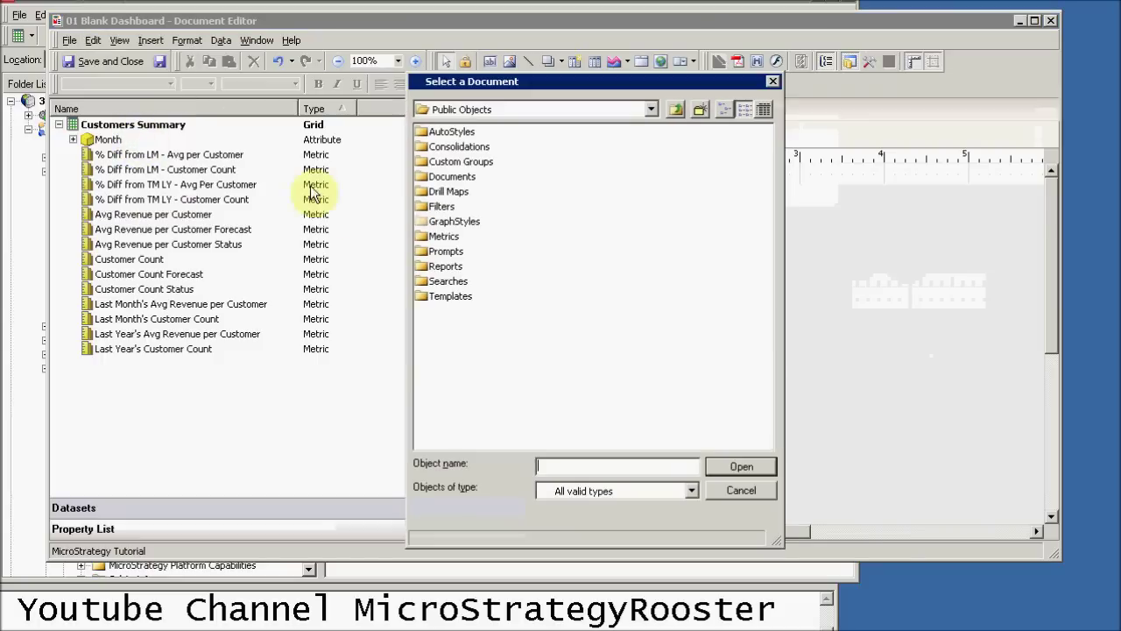
pyautogui.doubleClick(445, 267)
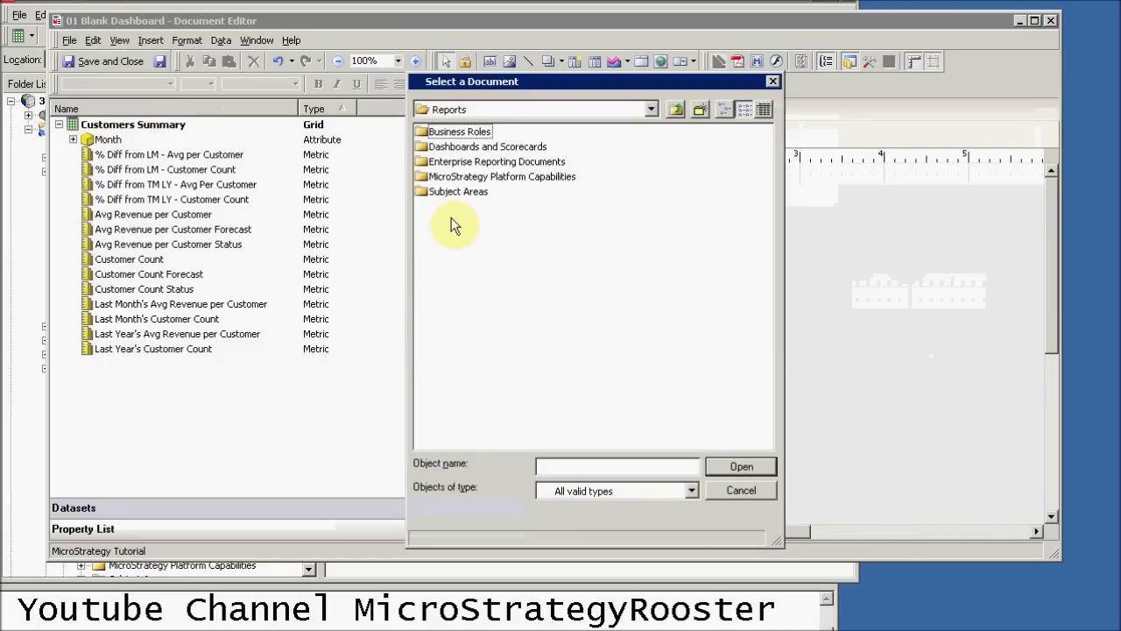
pyautogui.doubleClick(449, 192)
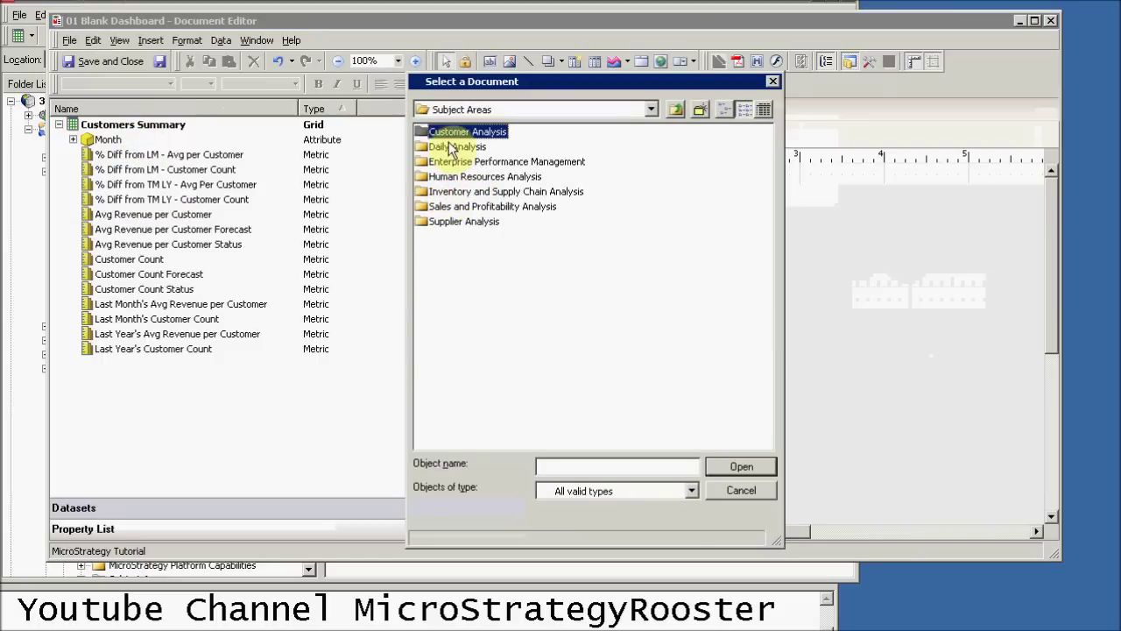
pyautogui.click(451, 148)
pyautogui.doubleClick(451, 148)
pyautogui.click(442, 177)
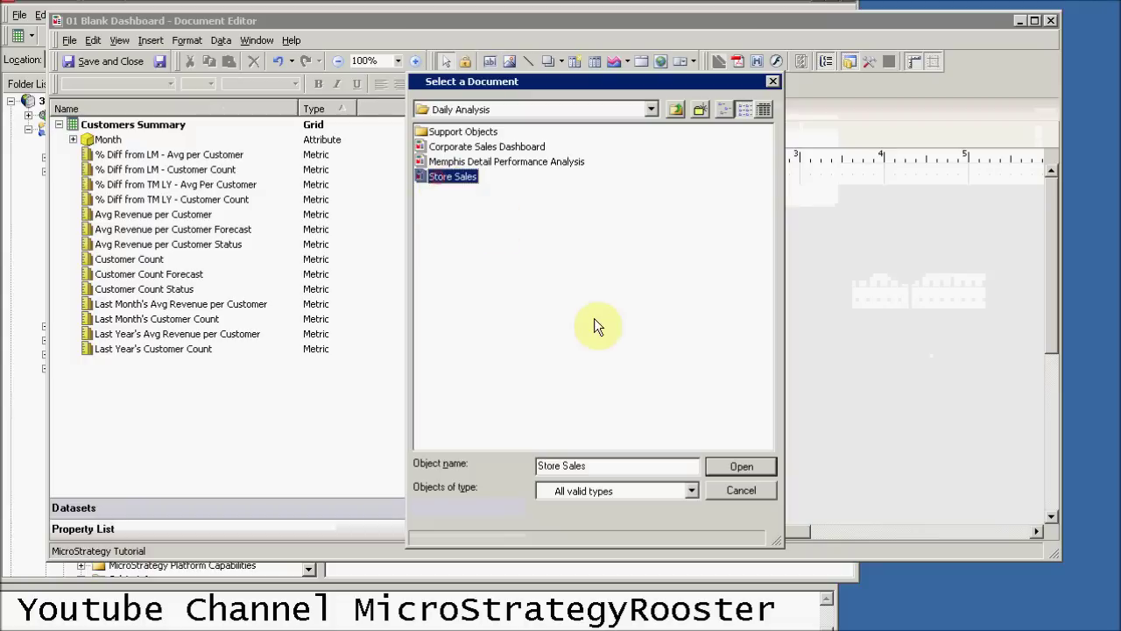
pyautogui.click(726, 465)
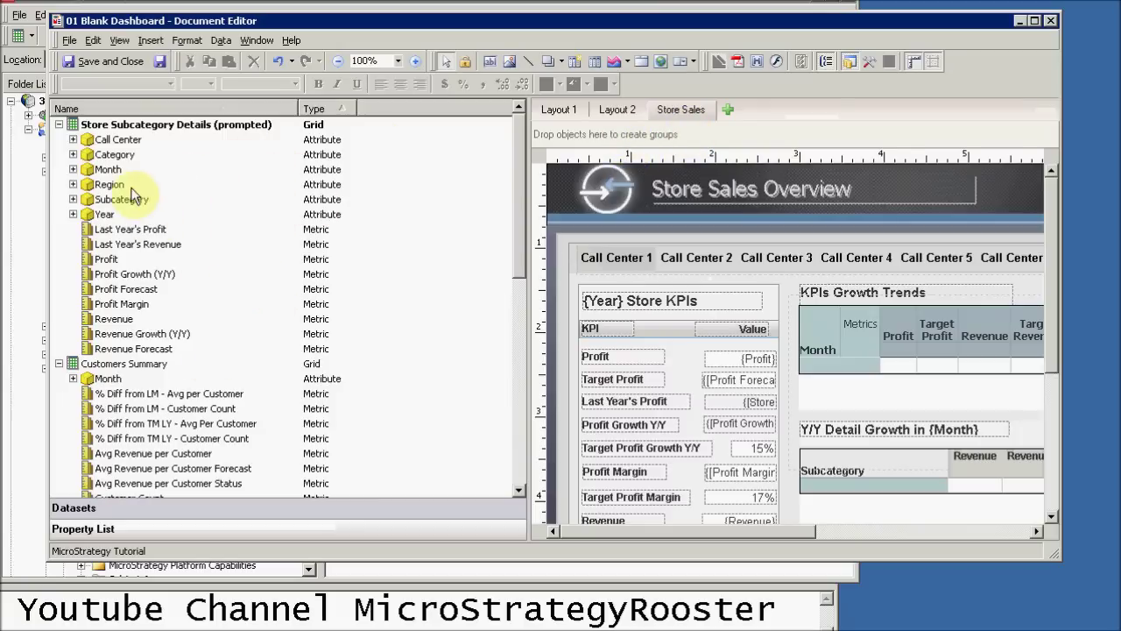
# Collapse the Store Subcategory Details, Customers Summary and Store Performance datasets in the dataset tree.
pyautogui.click(59, 124)
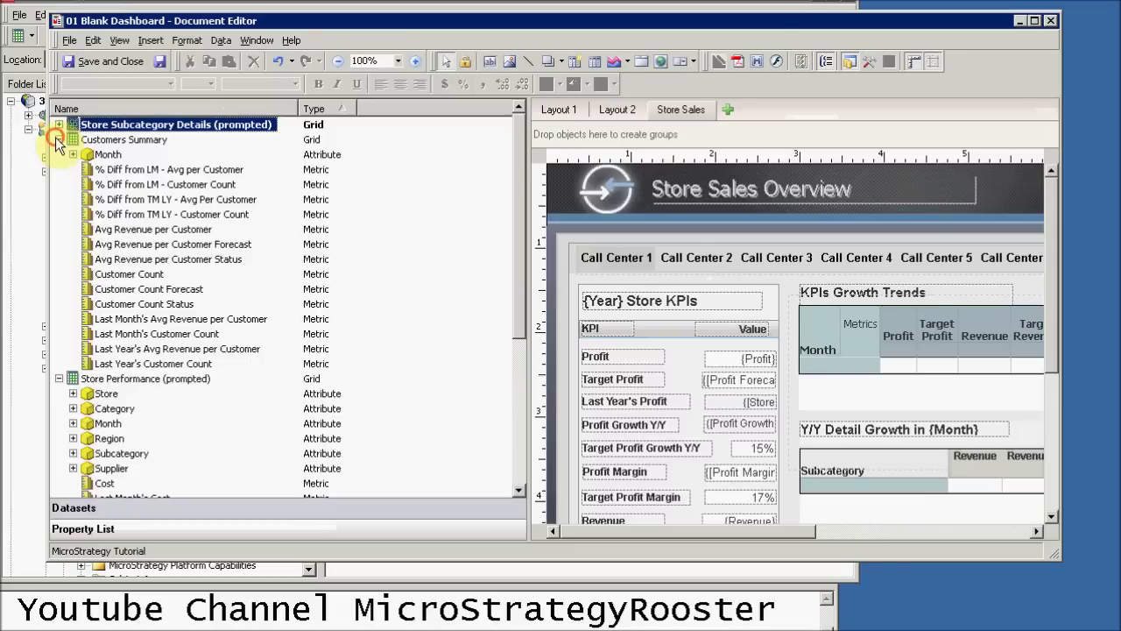
pyautogui.click(59, 139)
pyautogui.click(59, 154)
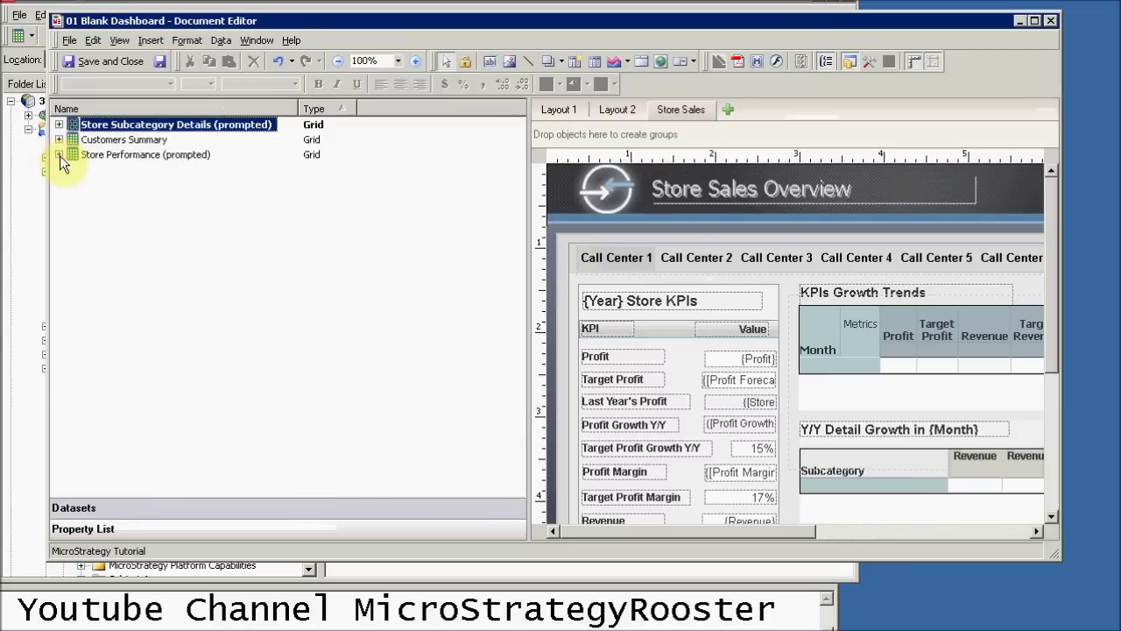
pyautogui.click(151, 40)
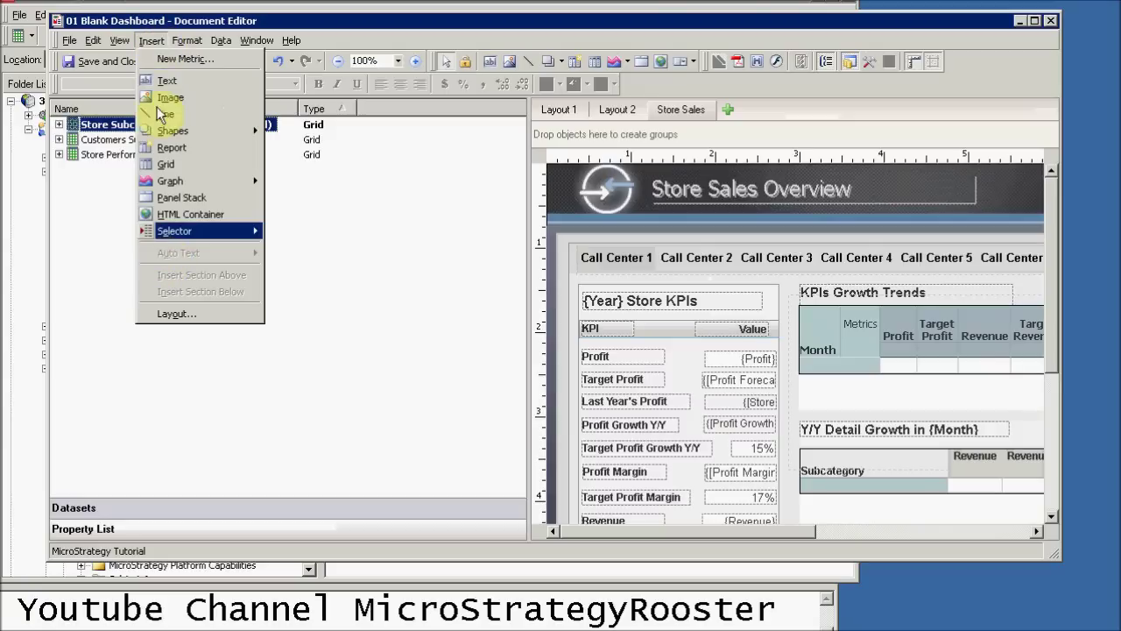
pyautogui.moveTo(192, 44)
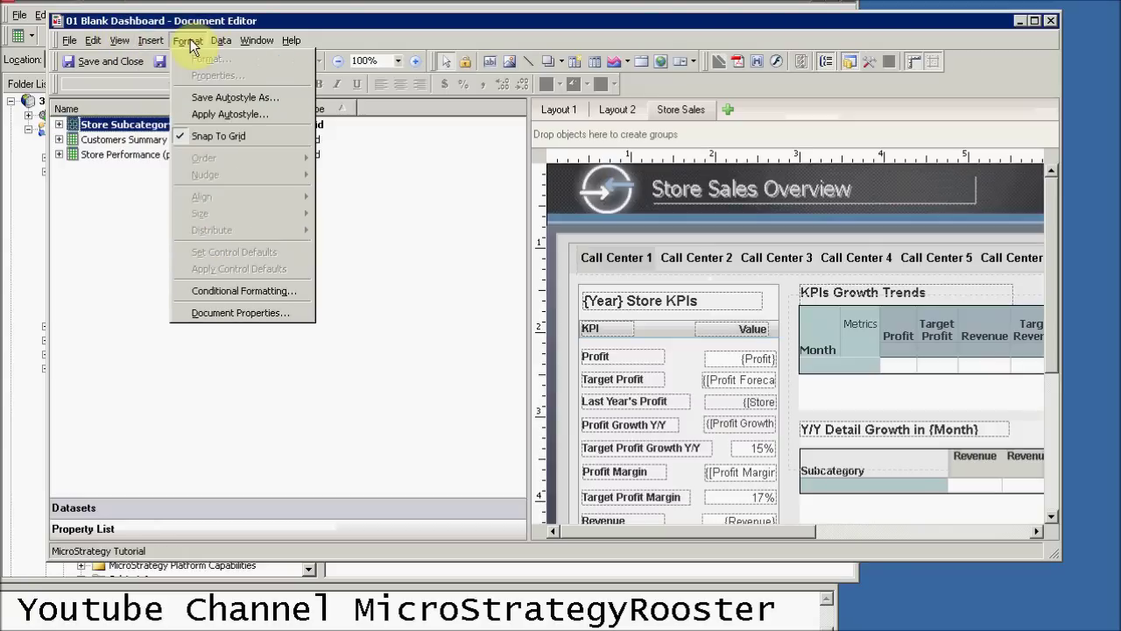
# In Document Properties, review the Layout, Sections and Advanced layout pages, then the Document page.
pyautogui.click(252, 312)
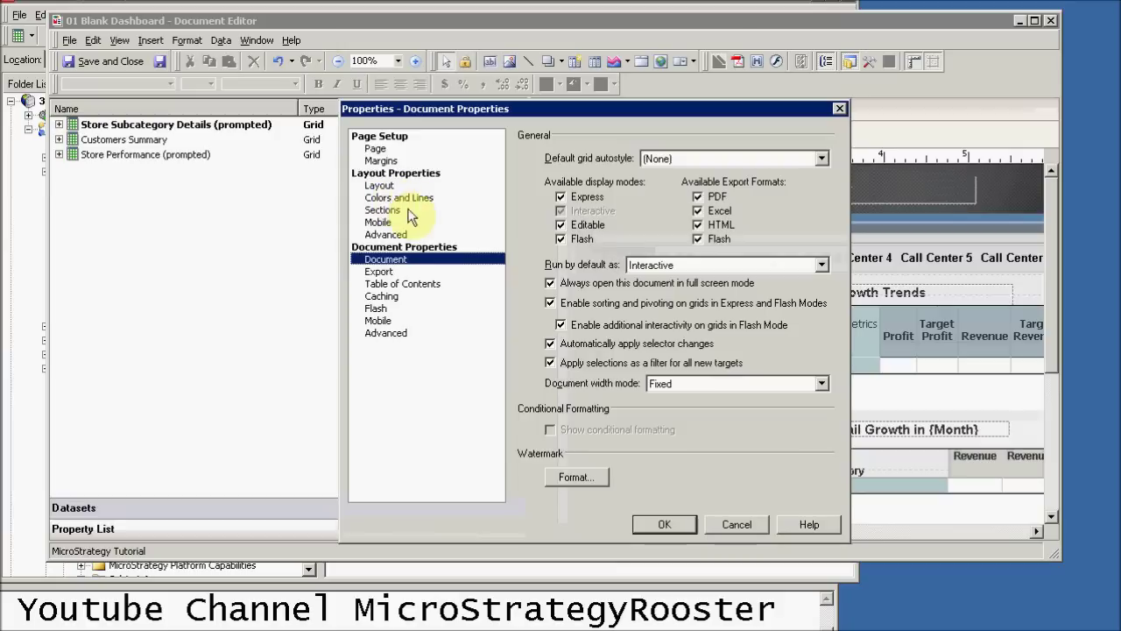
pyautogui.click(378, 184)
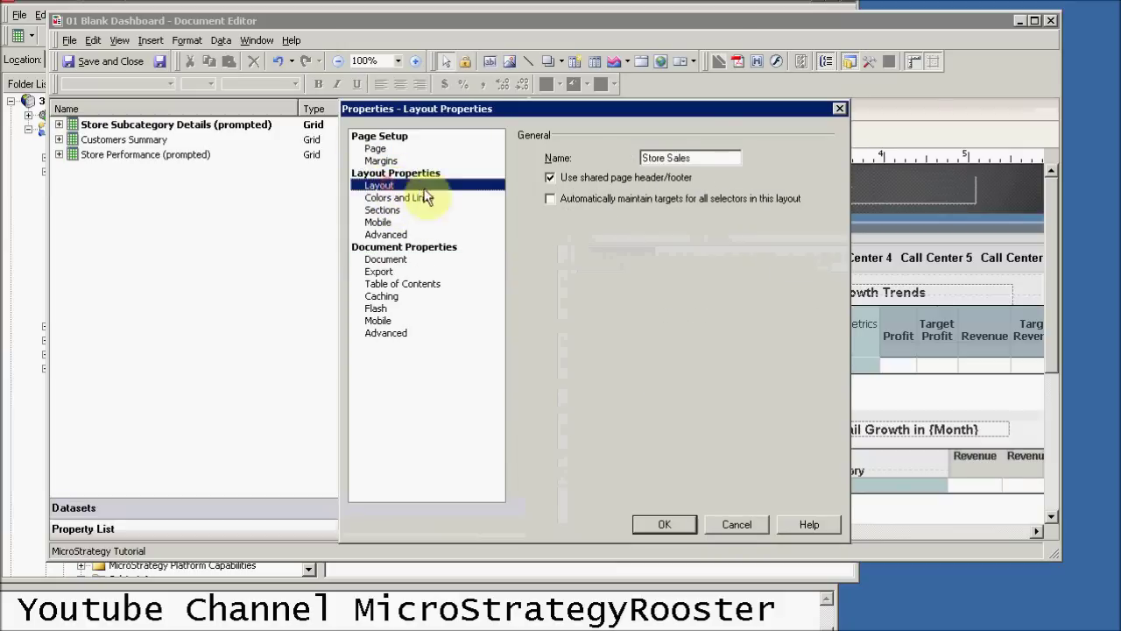
pyautogui.click(381, 210)
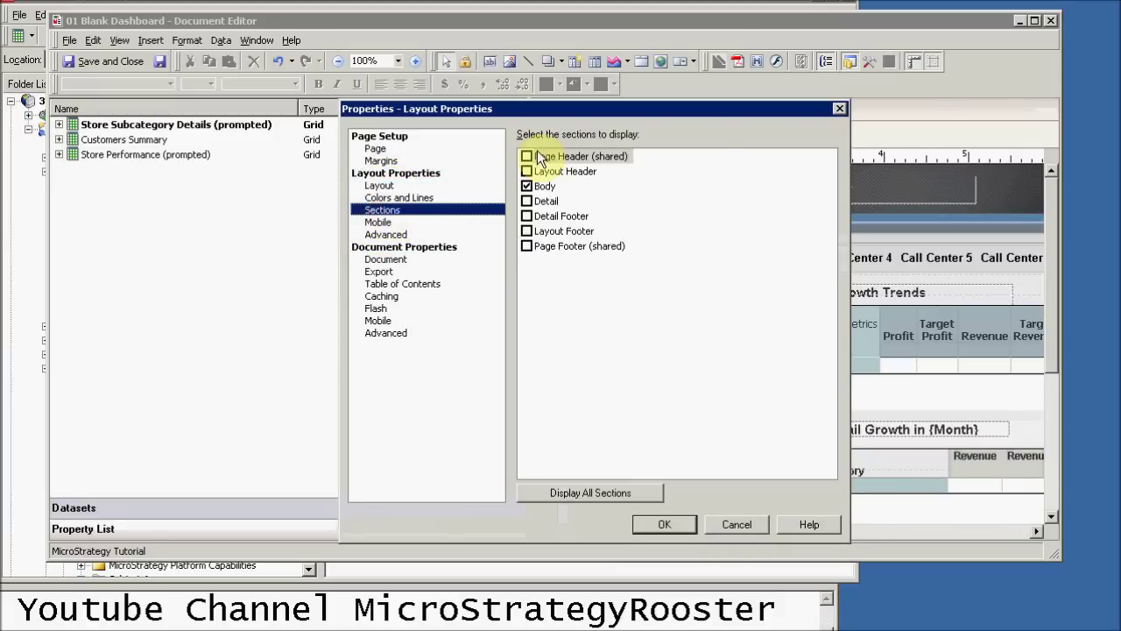
pyautogui.click(382, 237)
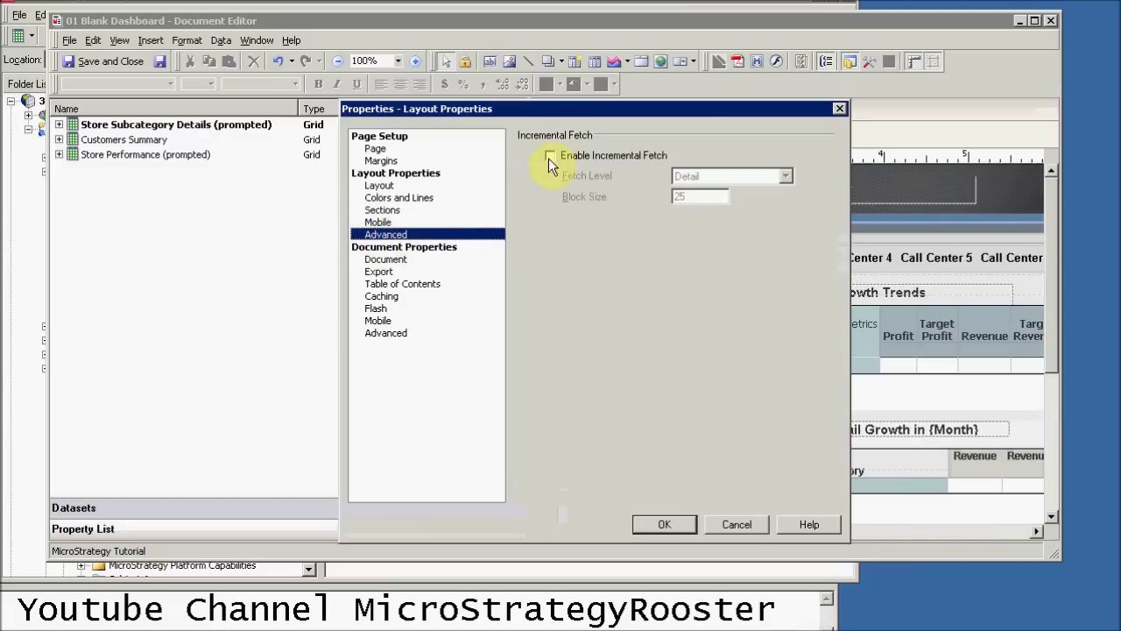
pyautogui.click(378, 260)
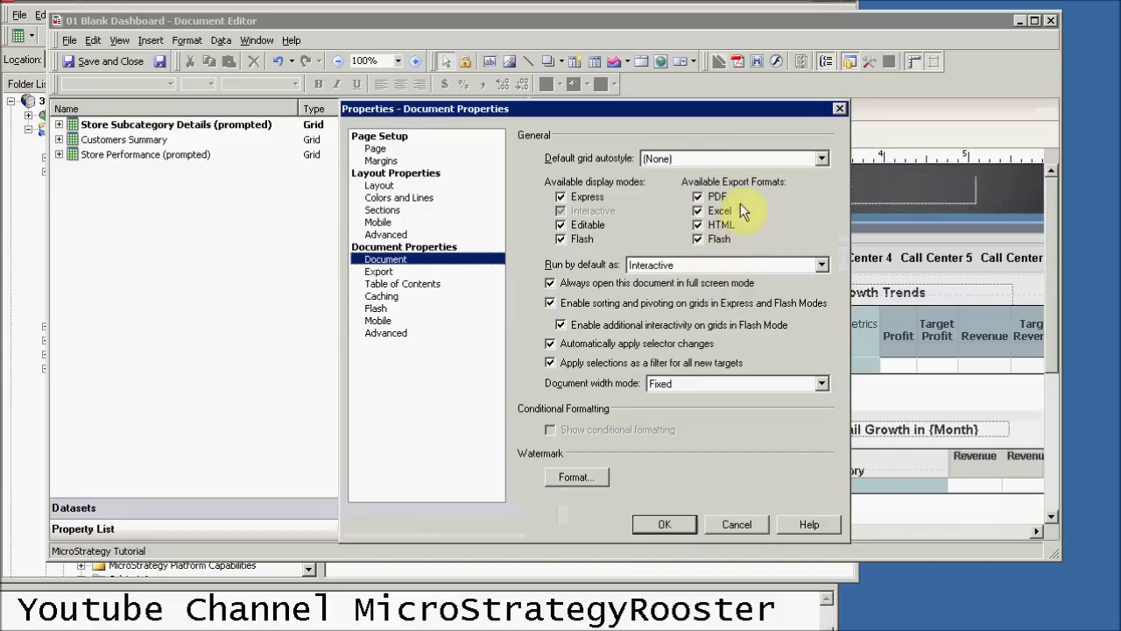
# Keep Interactive as the Run by default mode, then view the Export and Caching pages.
pyautogui.click(687, 265)
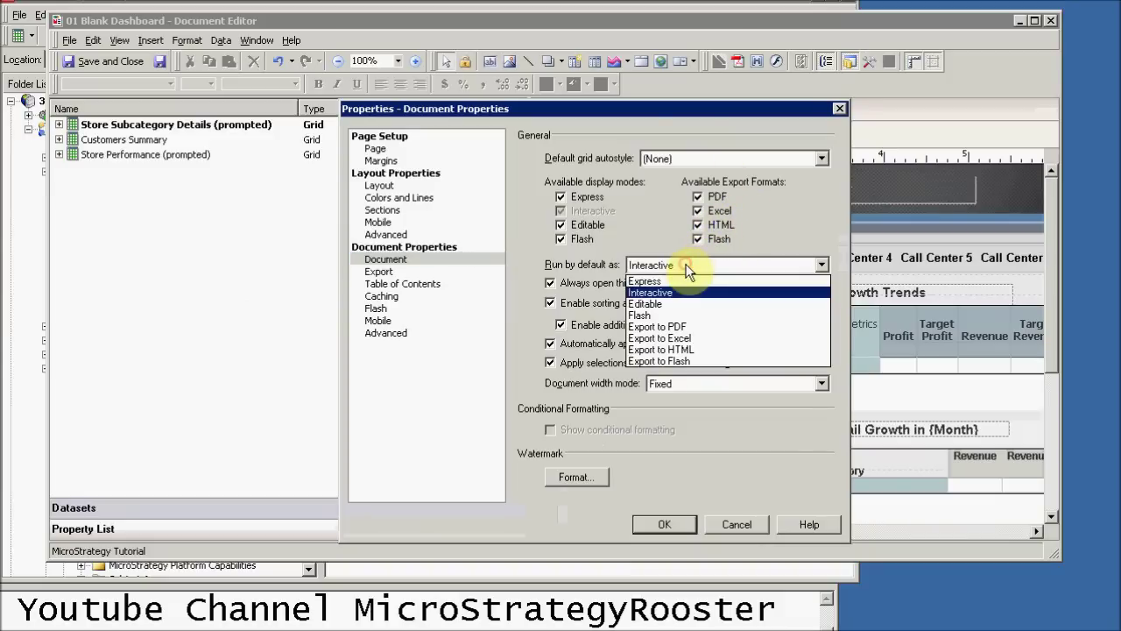
pyautogui.click(685, 265)
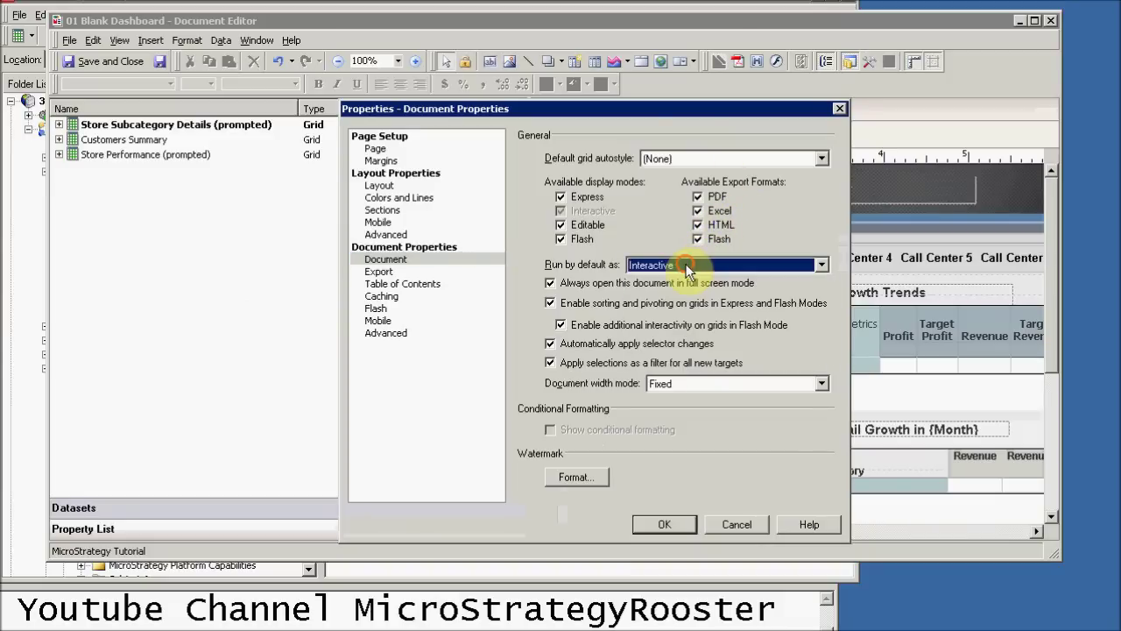
pyautogui.click(670, 261)
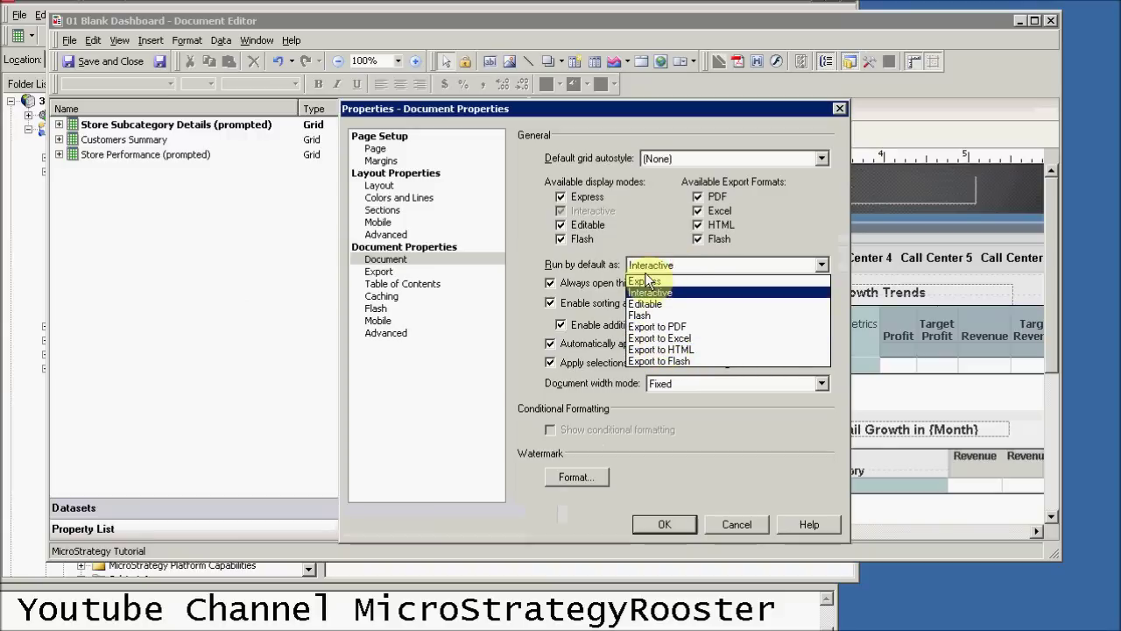
pyautogui.click(649, 292)
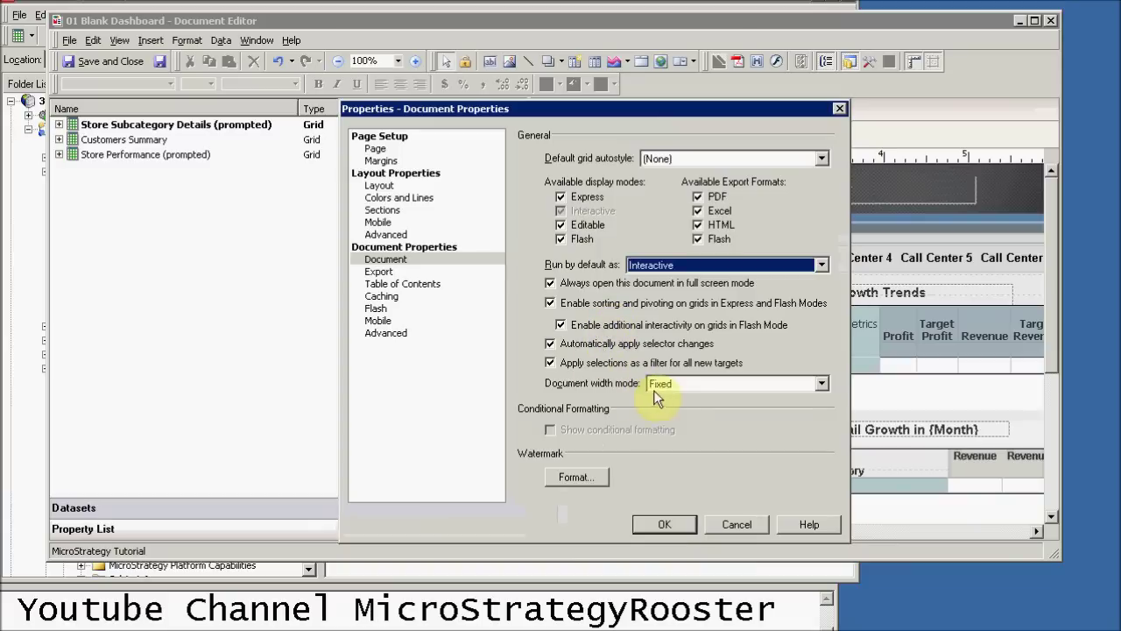
pyautogui.click(390, 273)
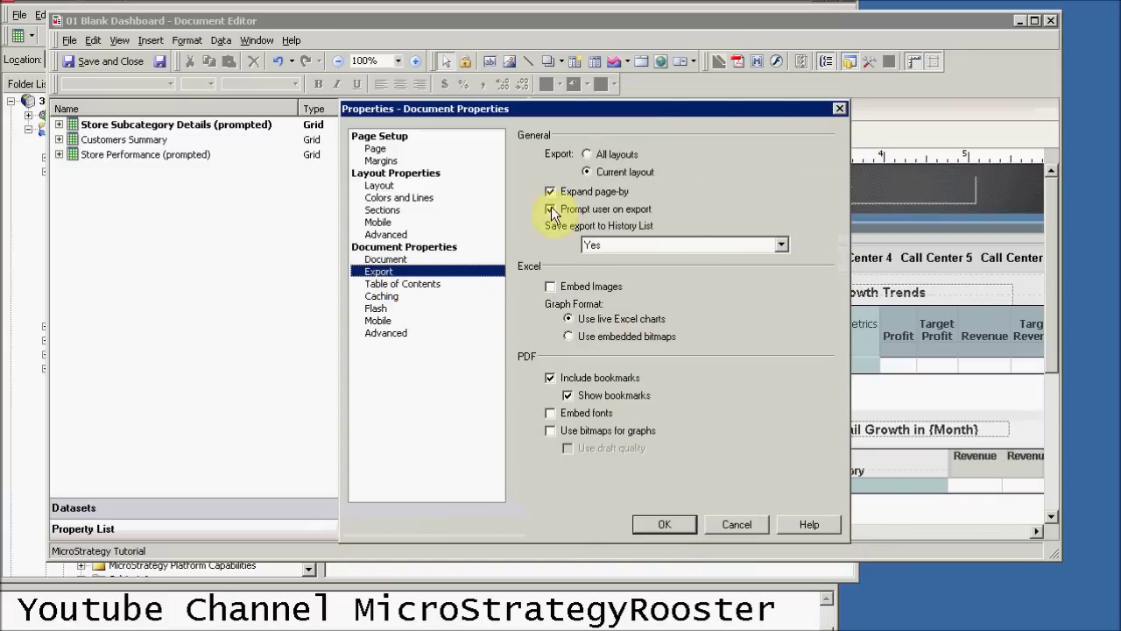
pyautogui.click(383, 297)
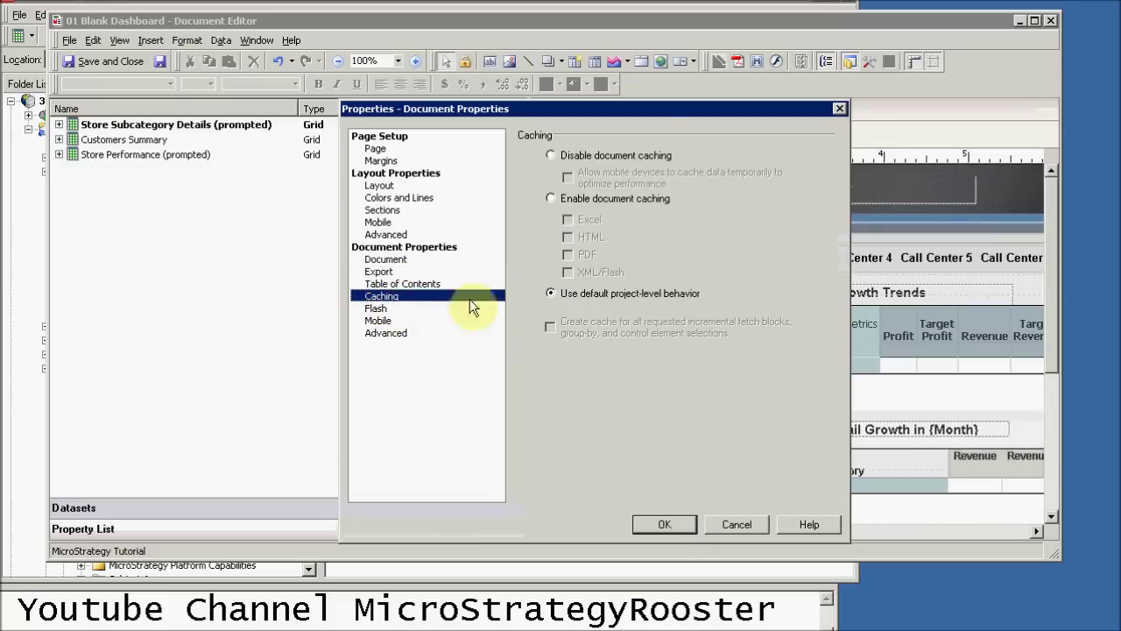
# View the document's Flash settings, then its Advanced options.
pyautogui.click(377, 308)
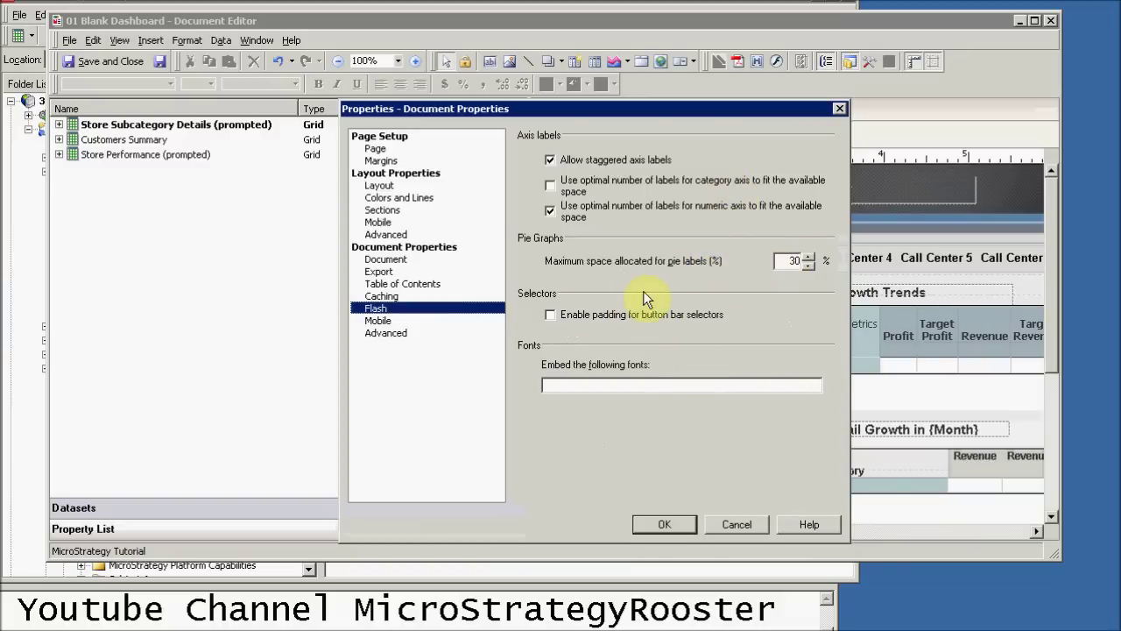
pyautogui.click(371, 334)
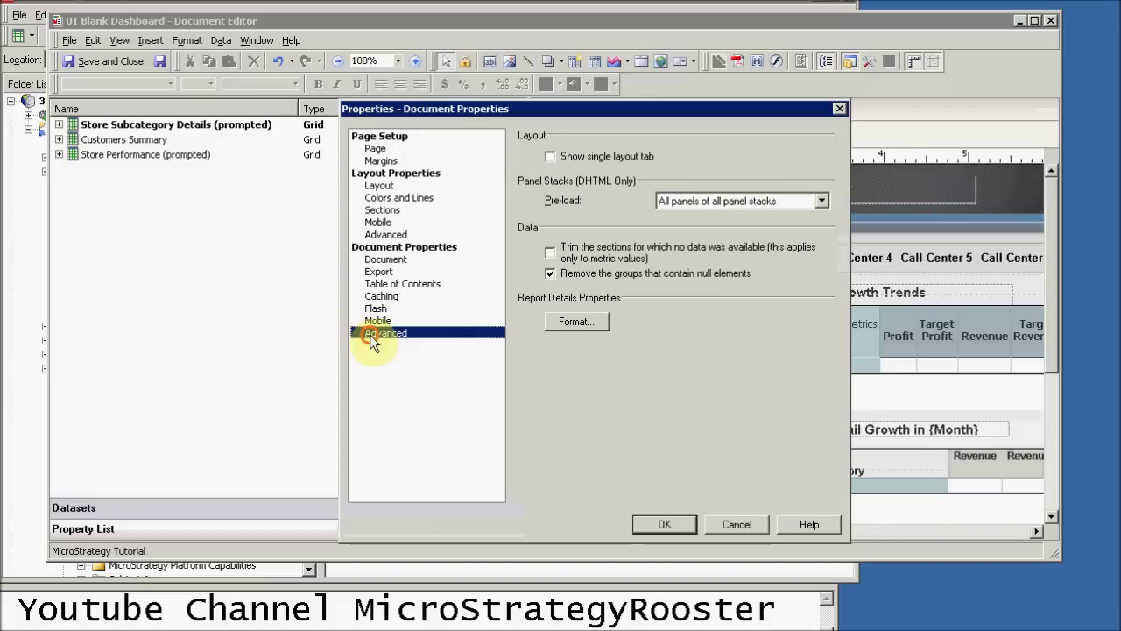